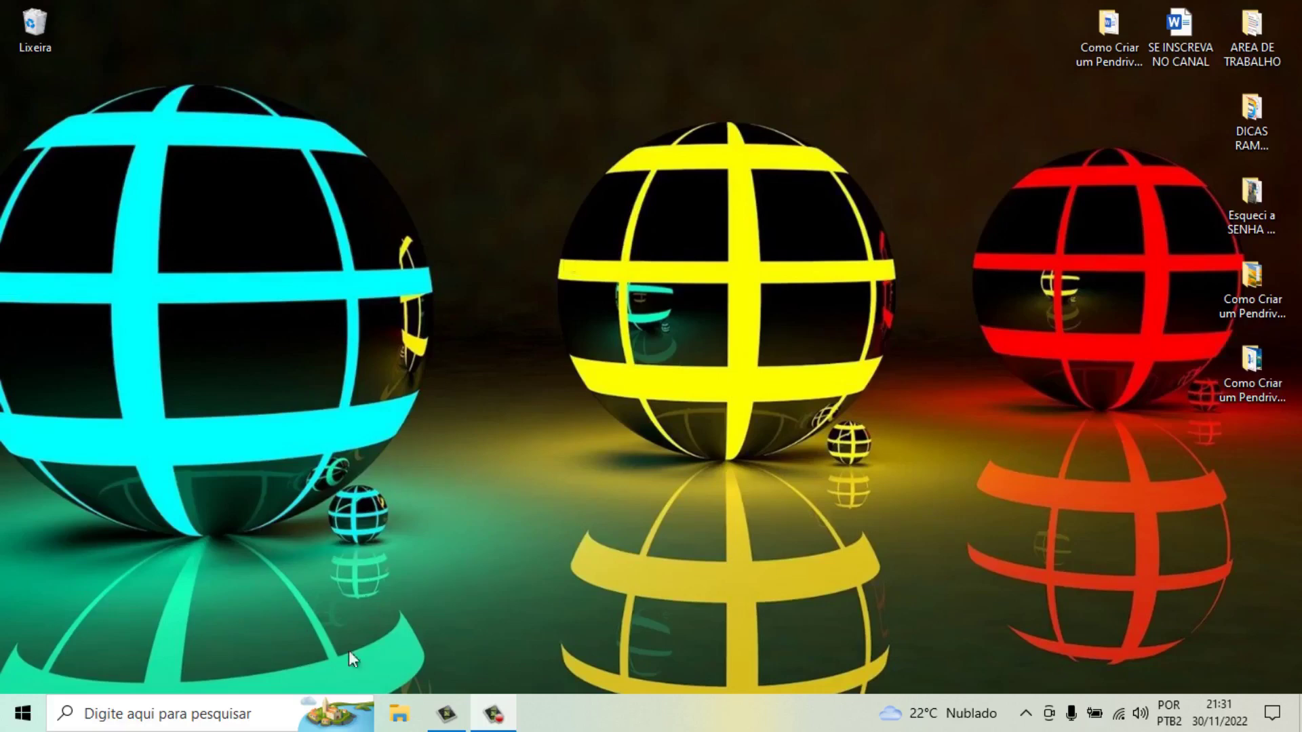
- Open Microsoft Edge and search the web for "download do software microsoft"
{"action": "left_click", "coordinate": [22, 714]}
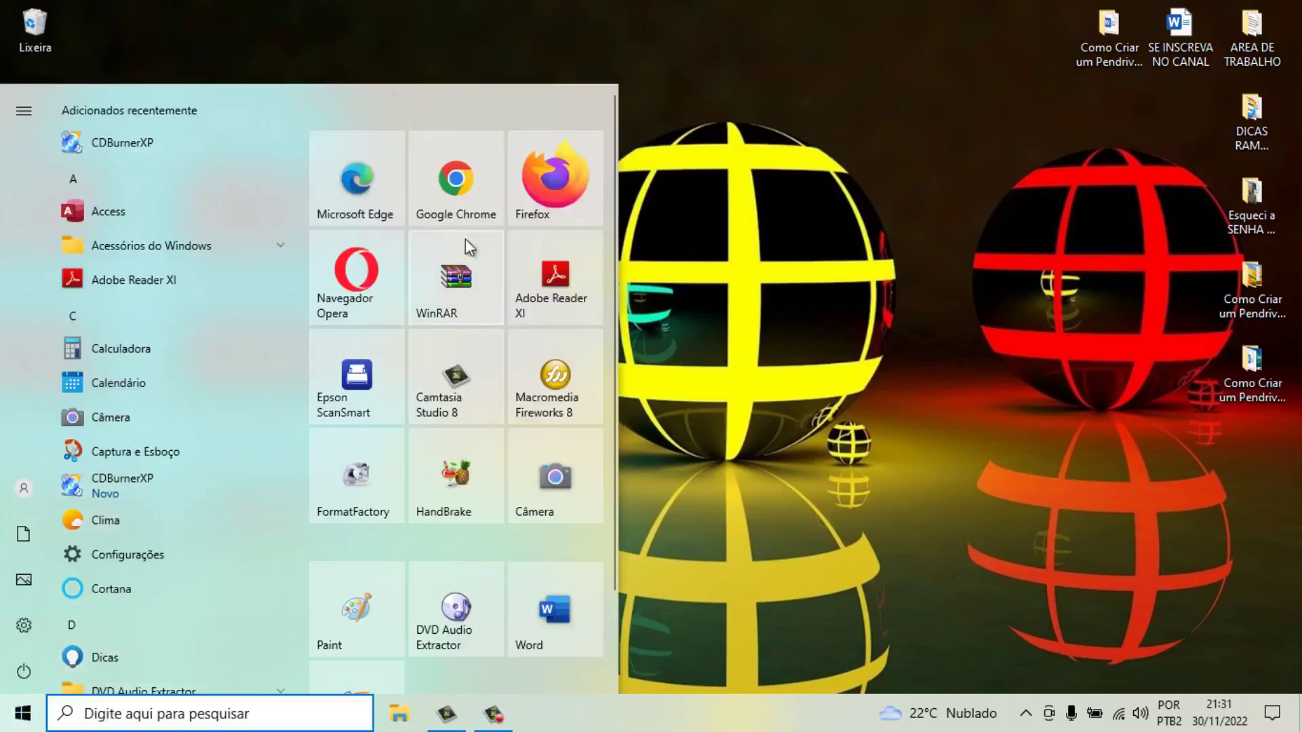
{"action": "left_click", "coordinate": [372, 177]}
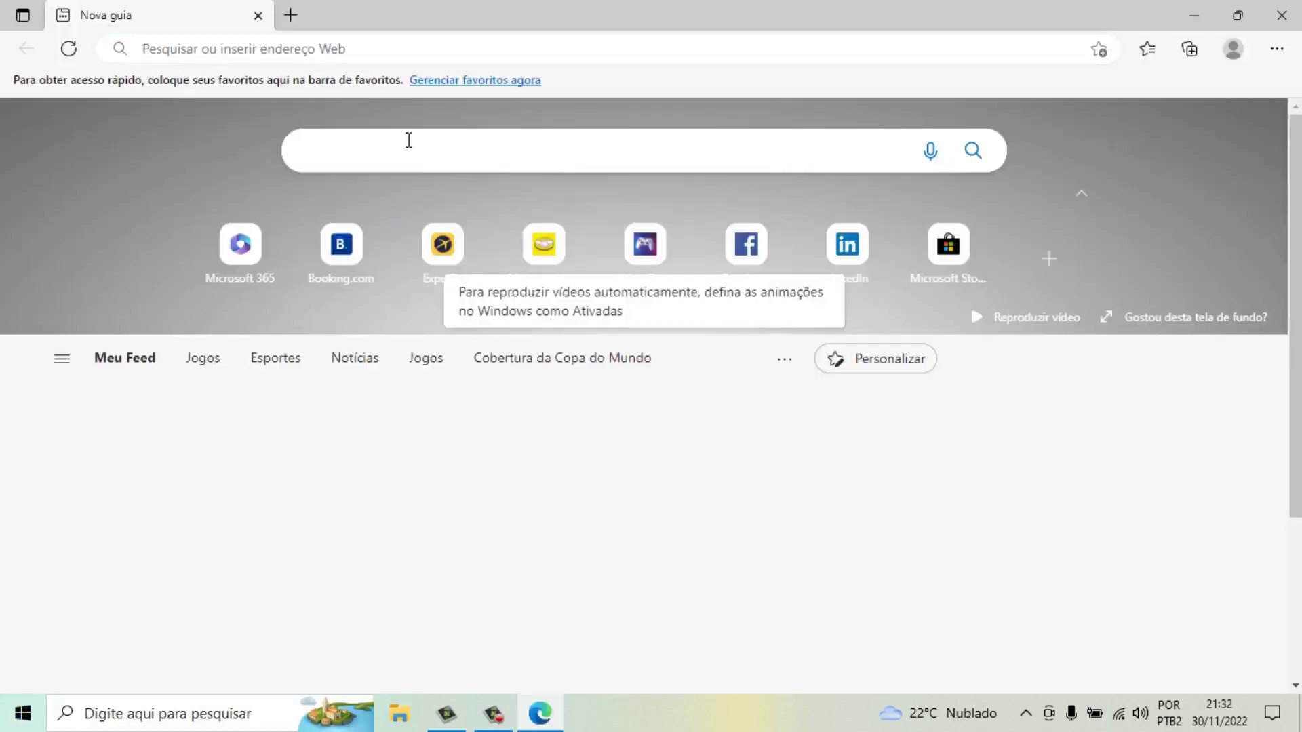
{"action": "type", "text": "downloa"}
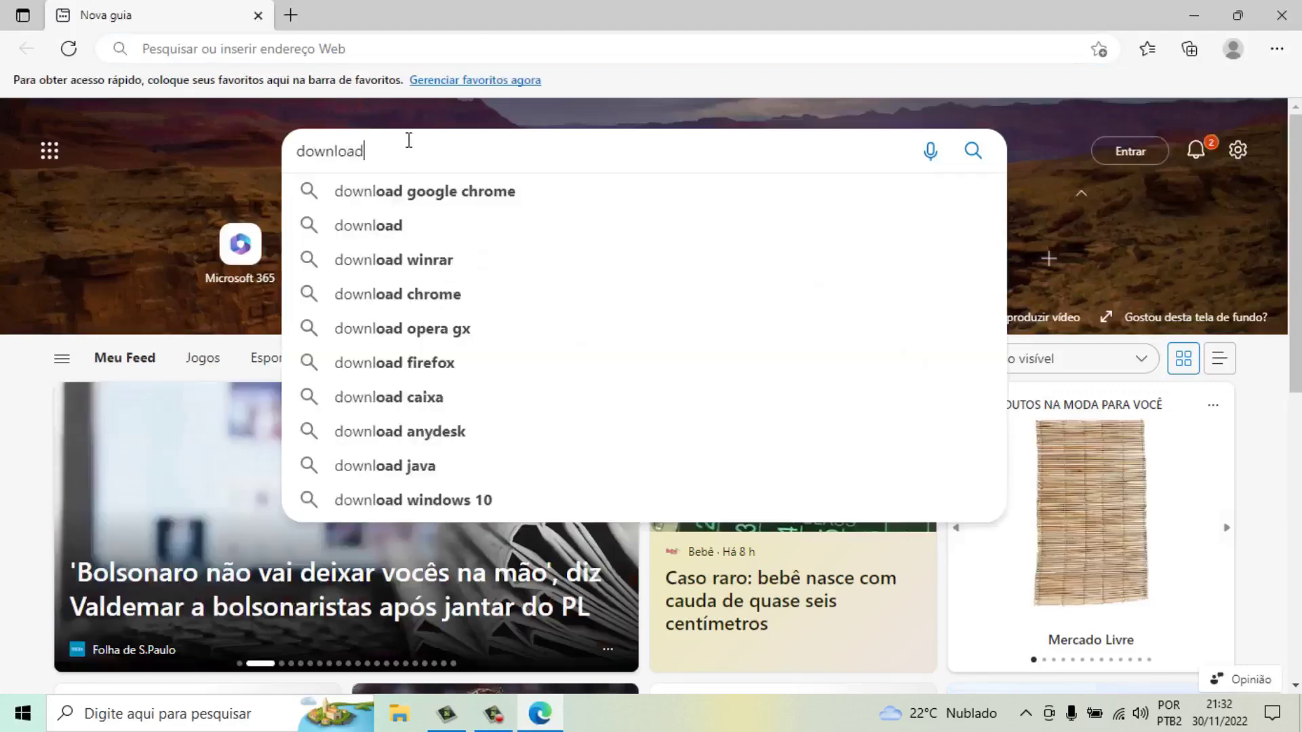
{"action": "type", "text": "d"}
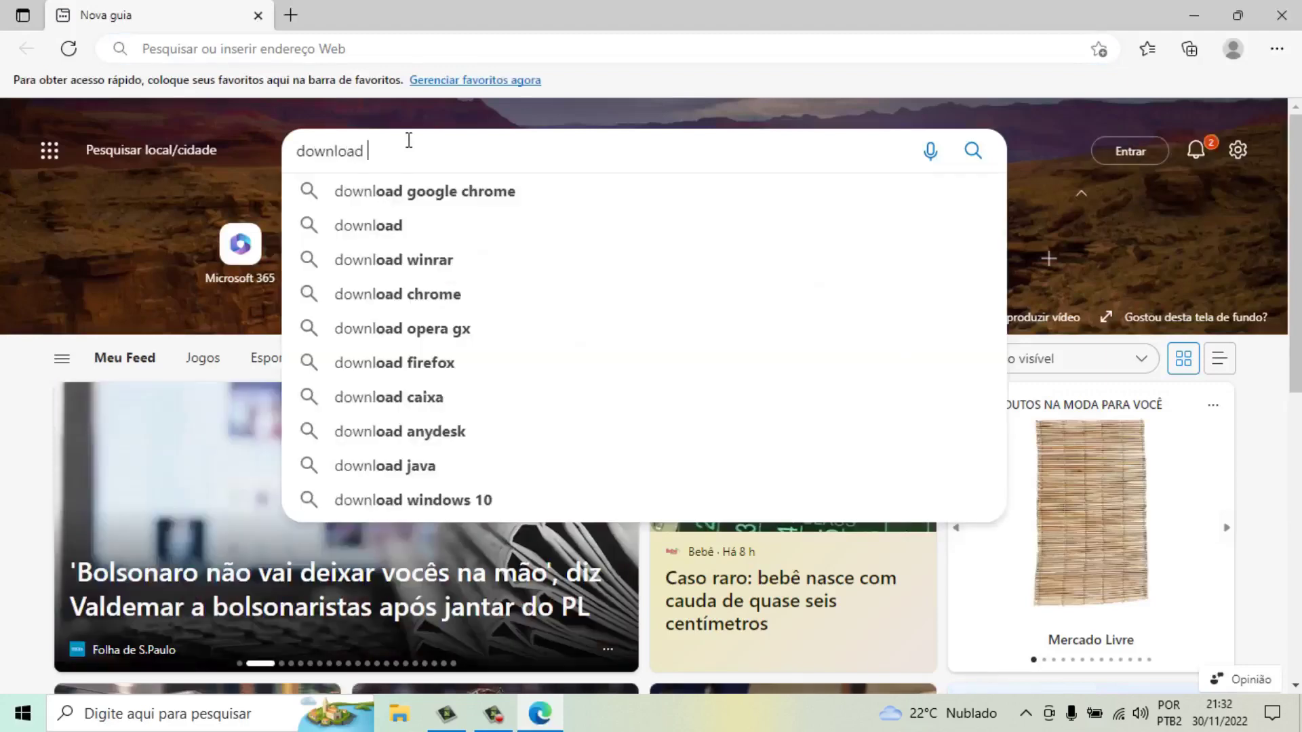
{"action": "type", "text": " do softwar"}
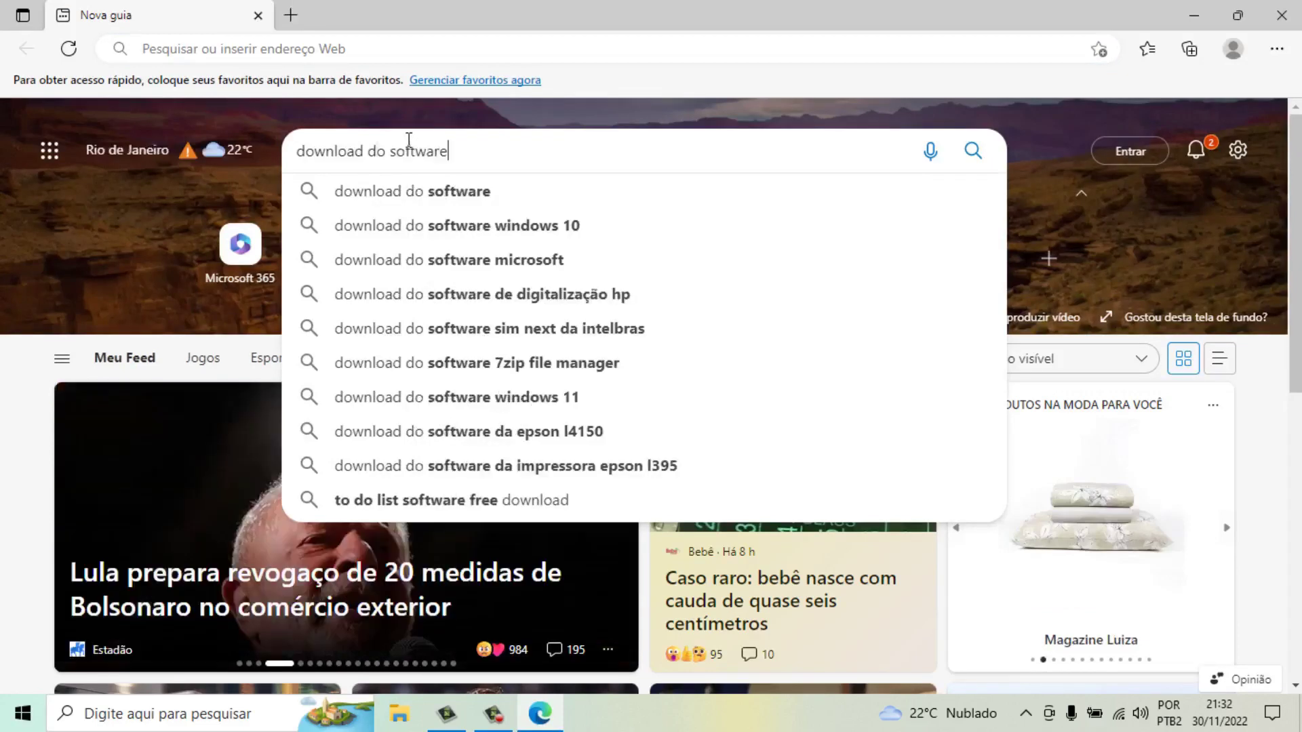
{"action": "type", "text": "e "}
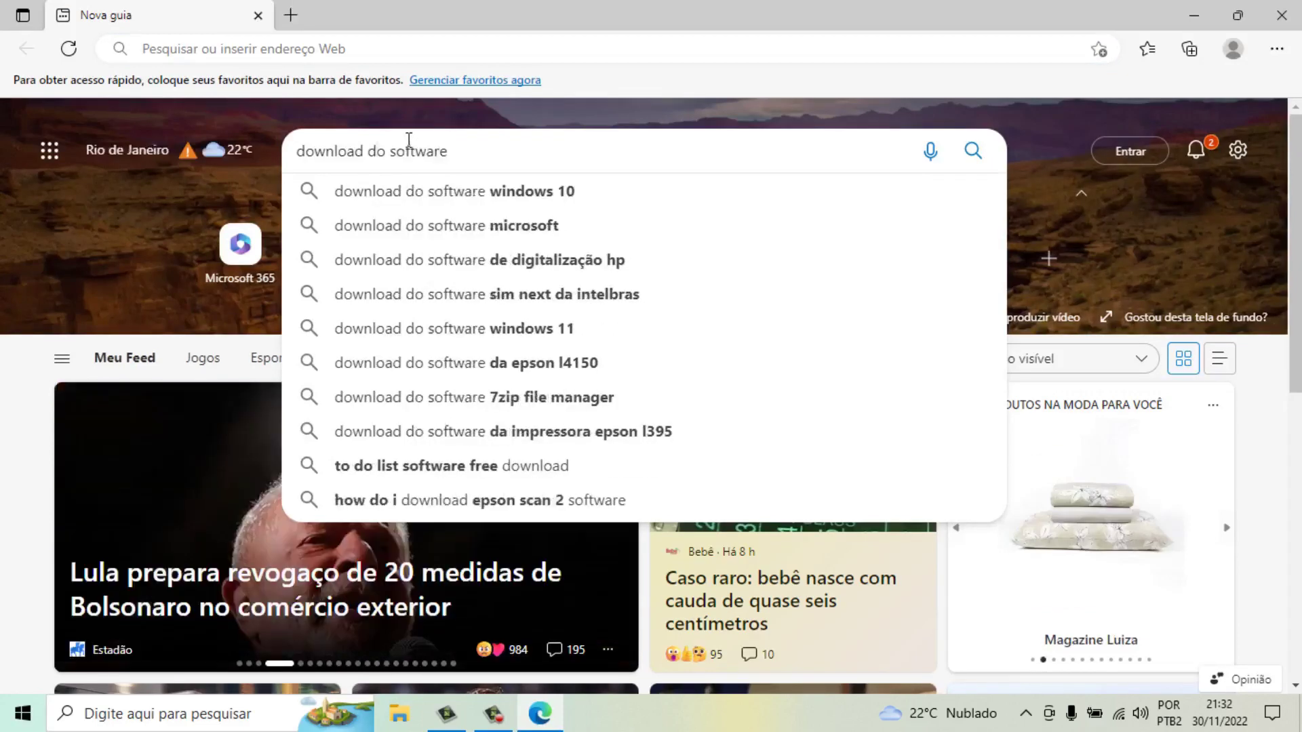
{"action": "type", "text": "mic"}
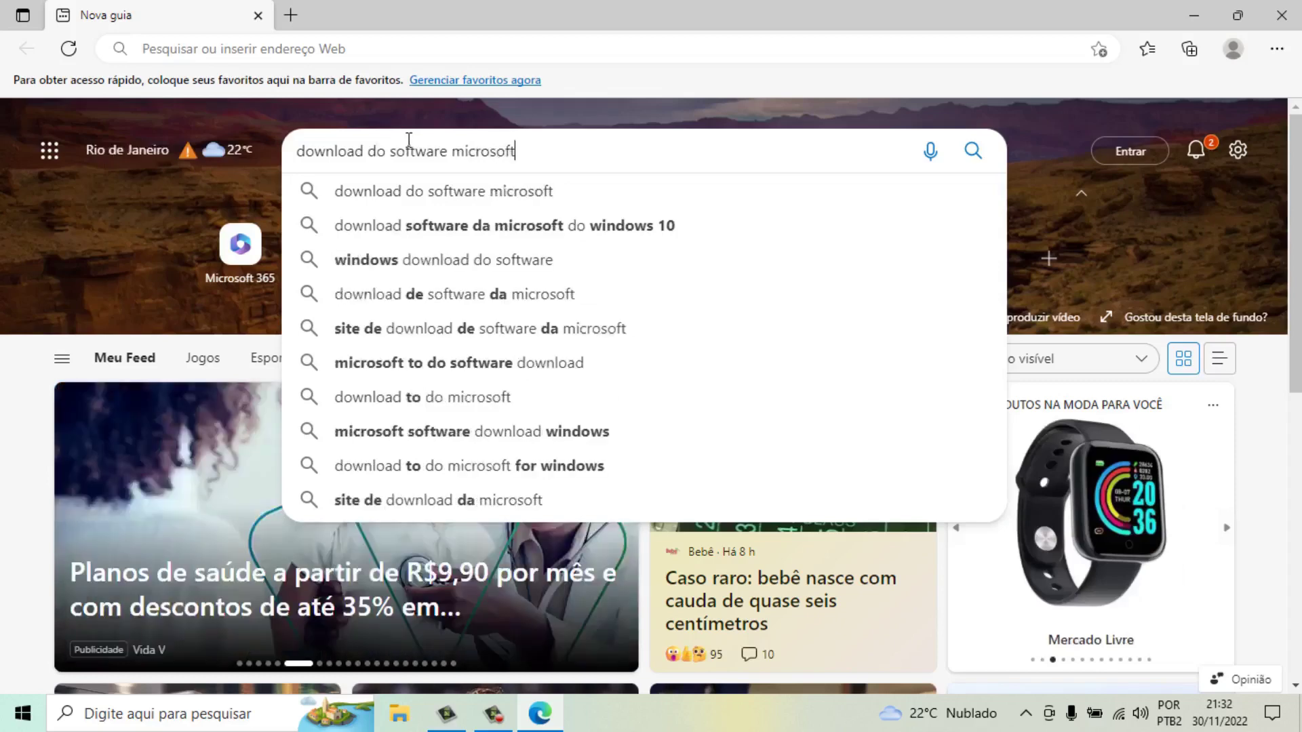
{"action": "type", "text": "rosoft"}
{"action": "key", "text": "Return"}
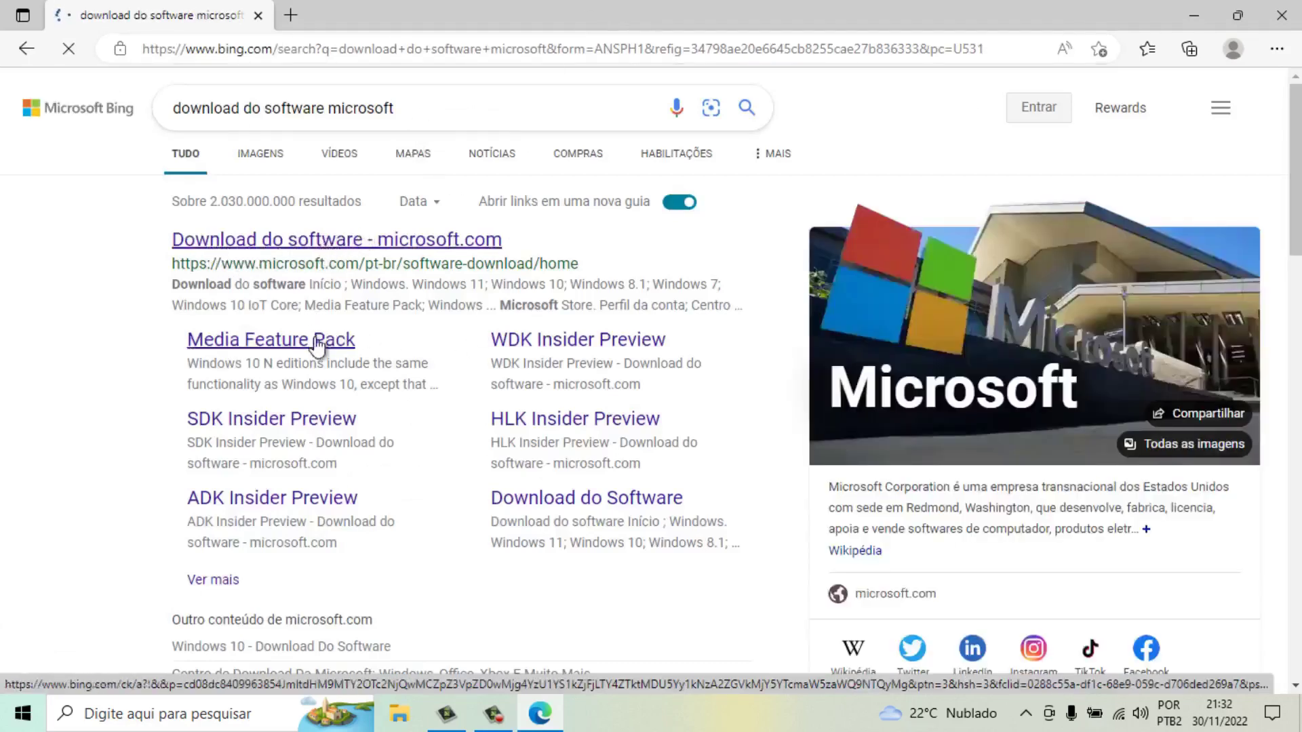
- Open Microsoft's "Download do software" site, accept its cookies, and go to the Windows 11 download page, declining the Bing Wallpaper offer
{"action": "left_click", "coordinate": [354, 247]}
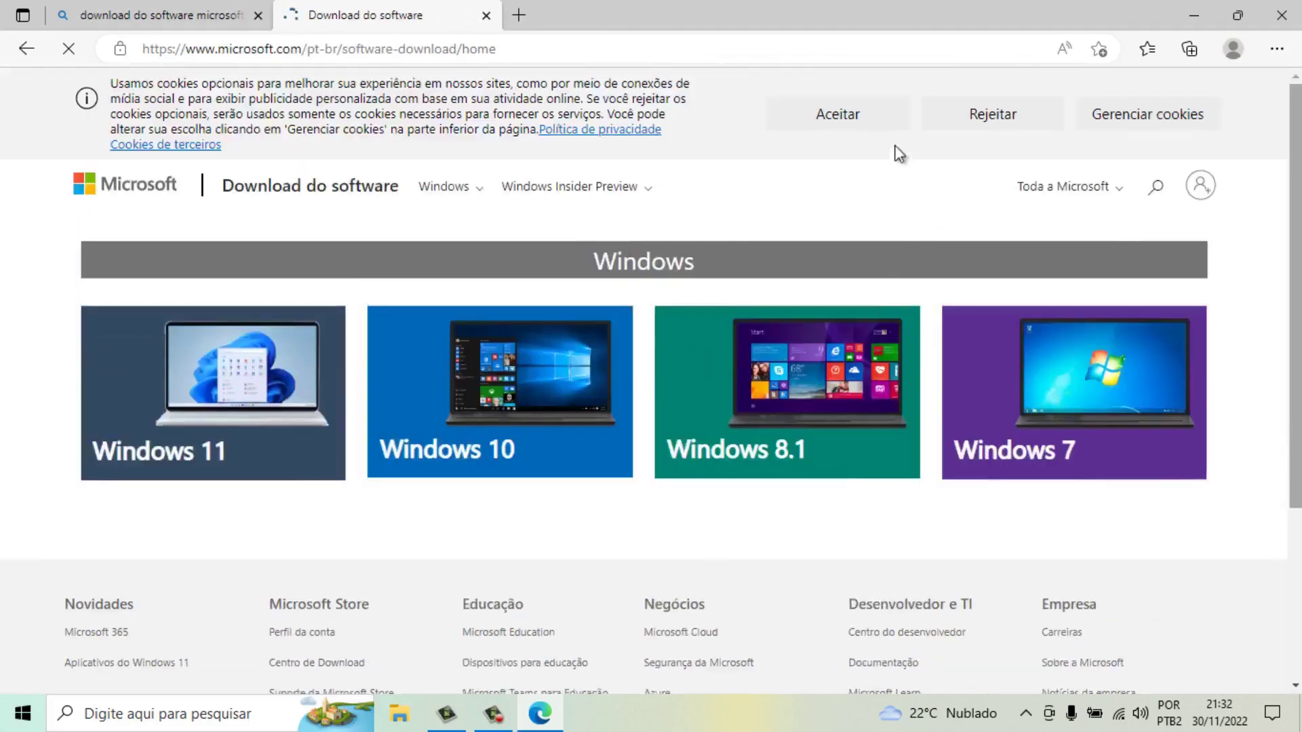
{"action": "left_click", "coordinate": [859, 117]}
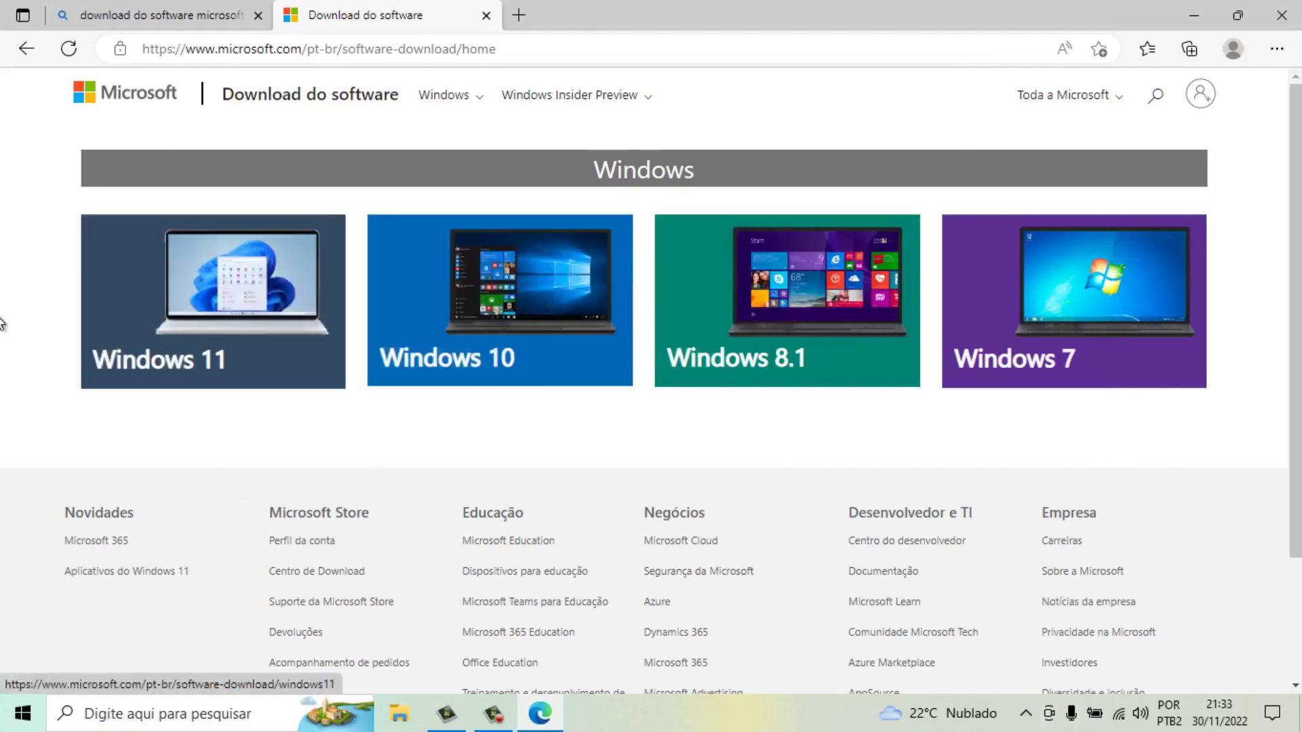
{"action": "left_click", "coordinate": [173, 305]}
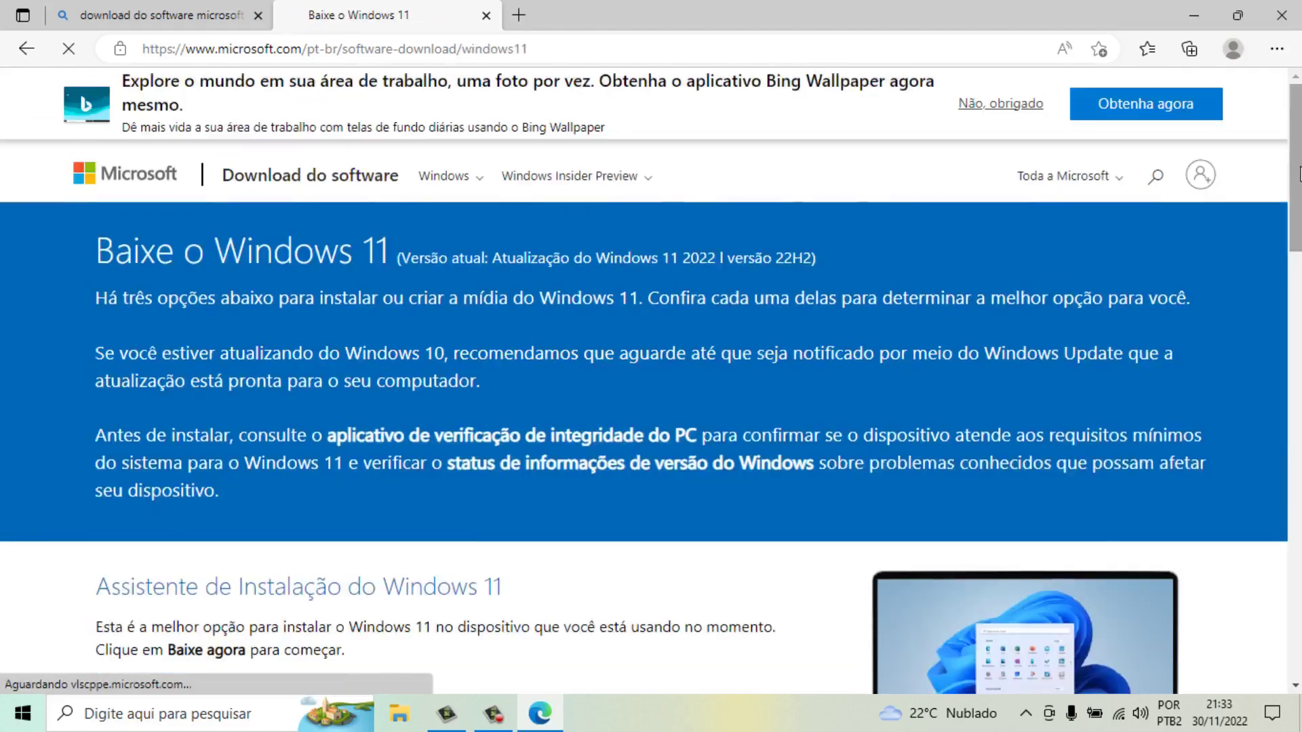
{"action": "left_click", "coordinate": [1012, 105]}
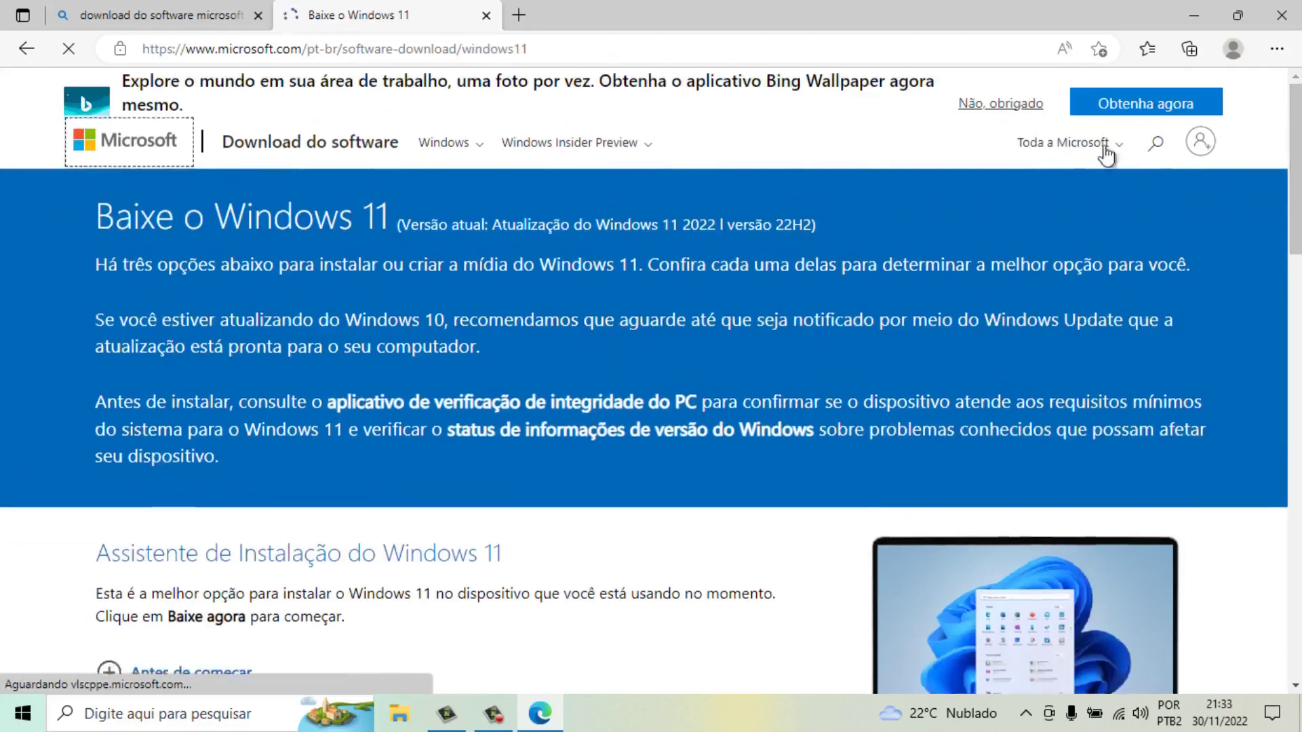
- Download the tool from the "Criar mídia de instalação do Windows 11" section and close the browser
{"action": "left_click_drag", "start_coordinate": [1296, 175], "coordinate": [1296, 217]}
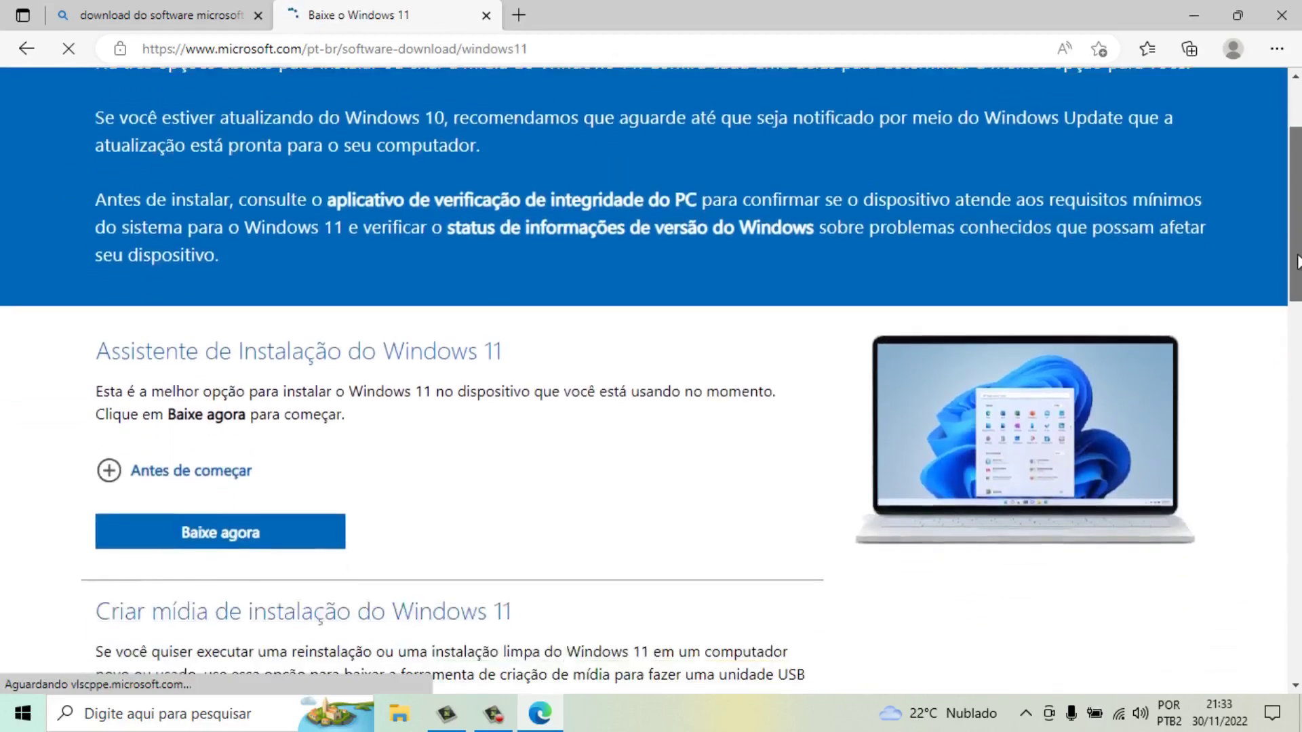
{"action": "left_click_drag", "start_coordinate": [1296, 261], "coordinate": [1296, 315]}
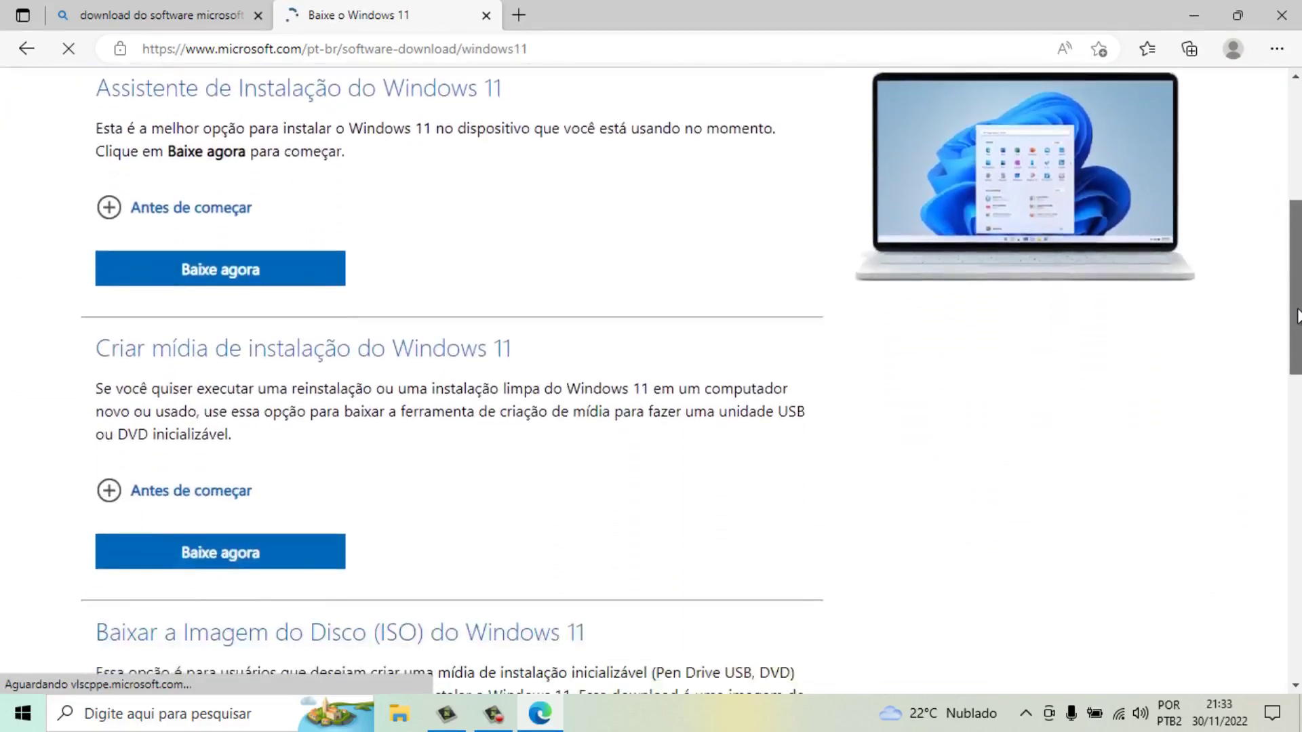
{"action": "left_click", "coordinate": [227, 271]}
{"action": "scroll", "coordinate": [690, 381], "scroll_direction": "down", "scroll_amount": 2}
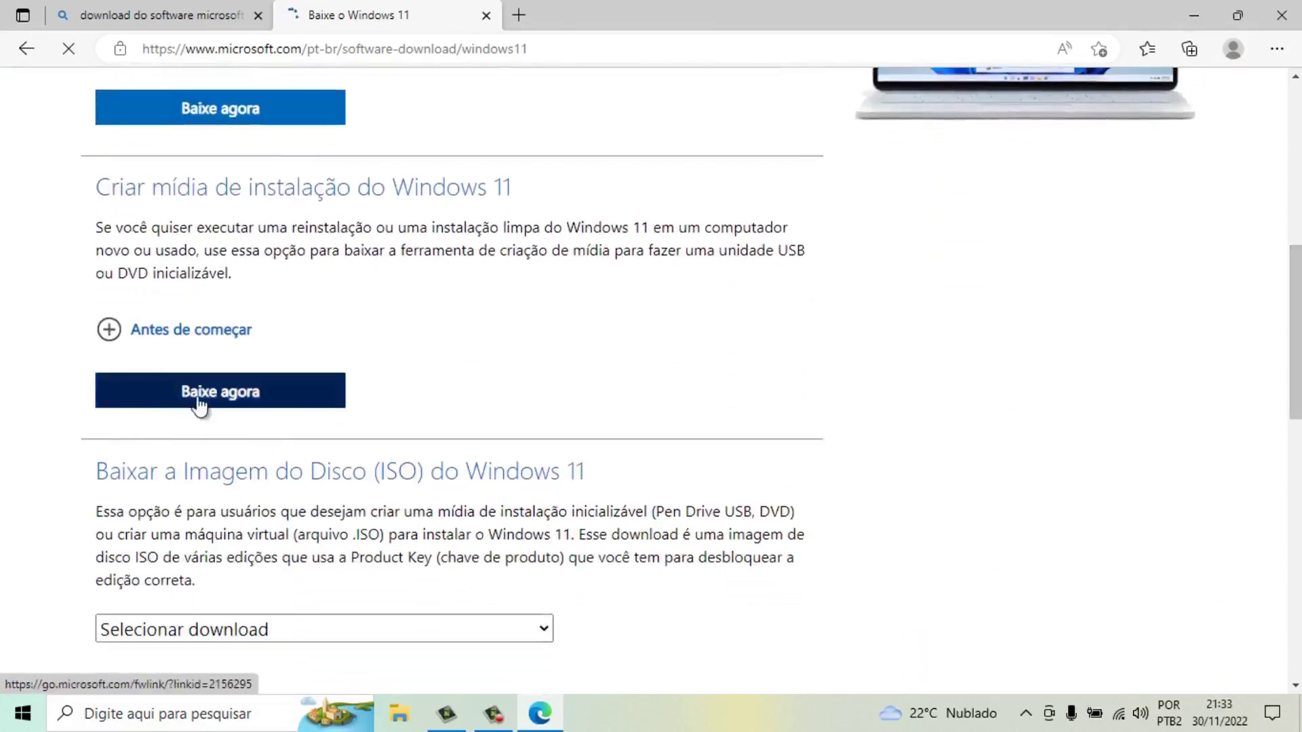
{"action": "left_click", "coordinate": [217, 402]}
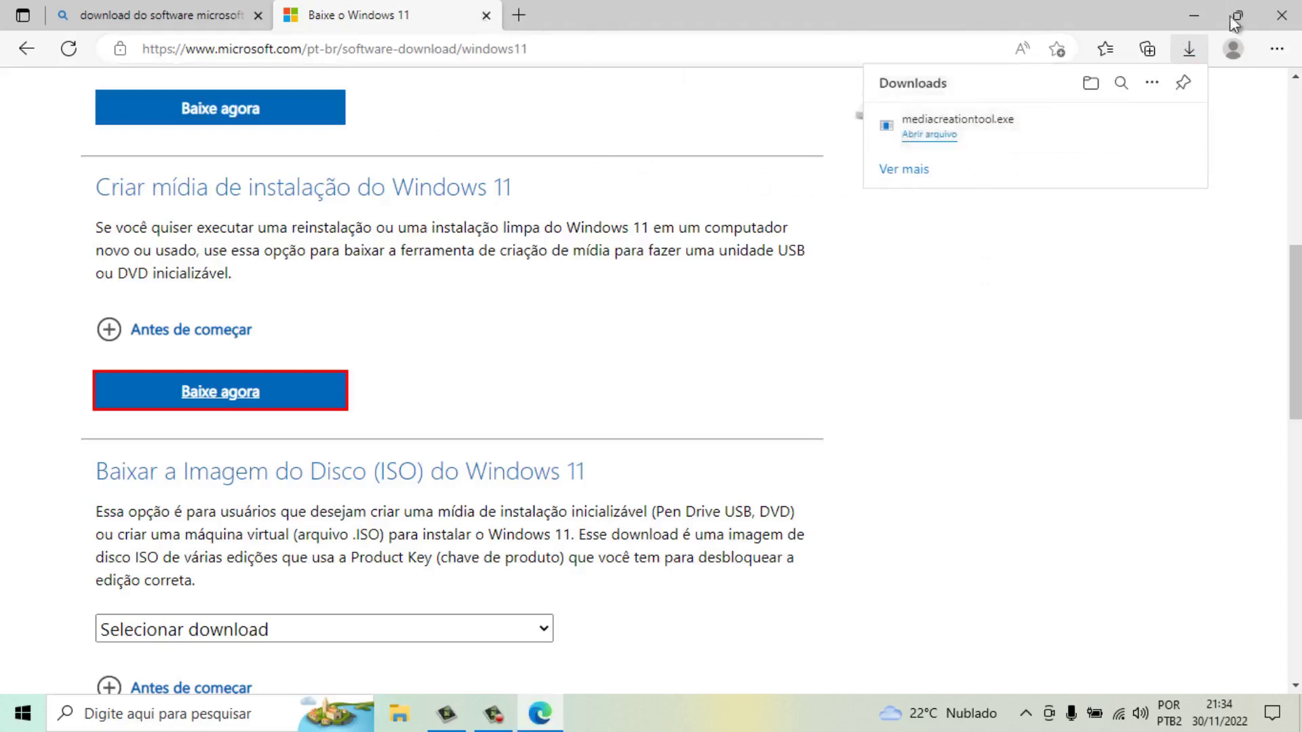
{"action": "left_click", "coordinate": [486, 14]}
{"action": "left_click", "coordinate": [1281, 15]}
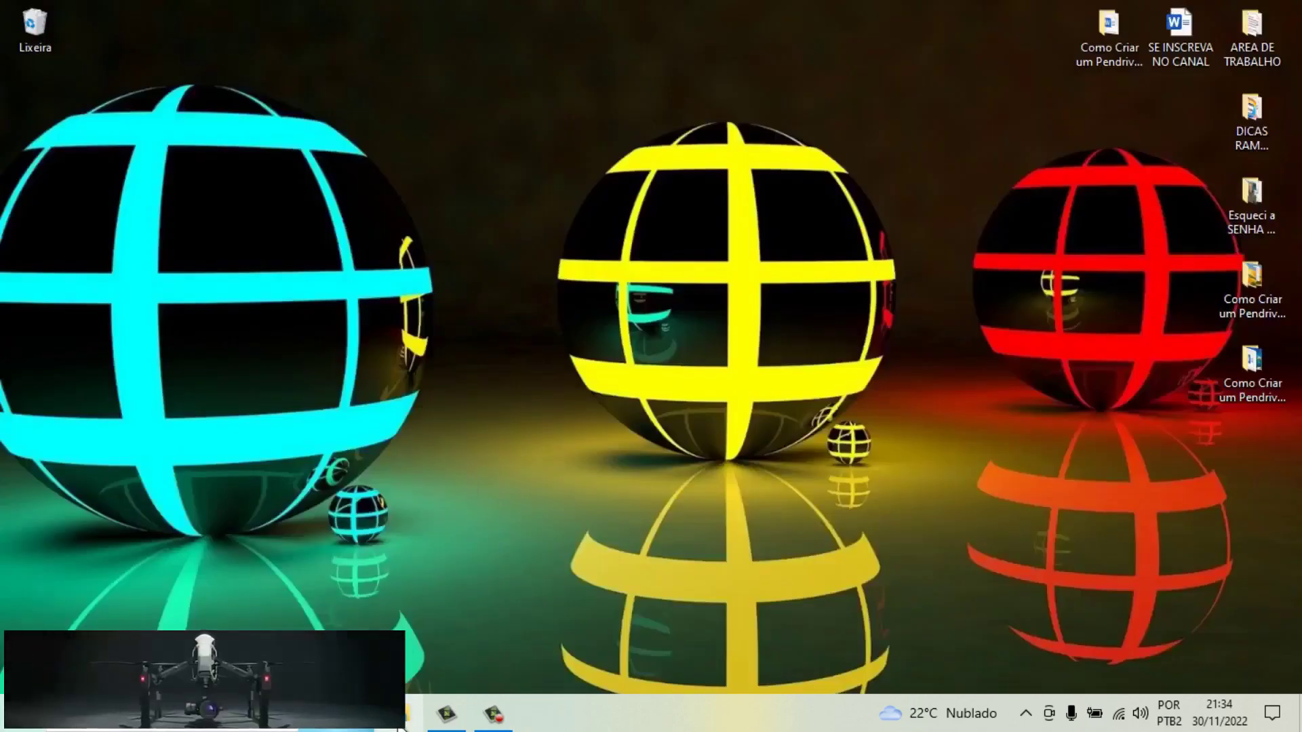
- Run mediacreationtool from the Downloads folder in File Explorer and close the folder window
{"action": "left_click", "coordinate": [401, 724]}
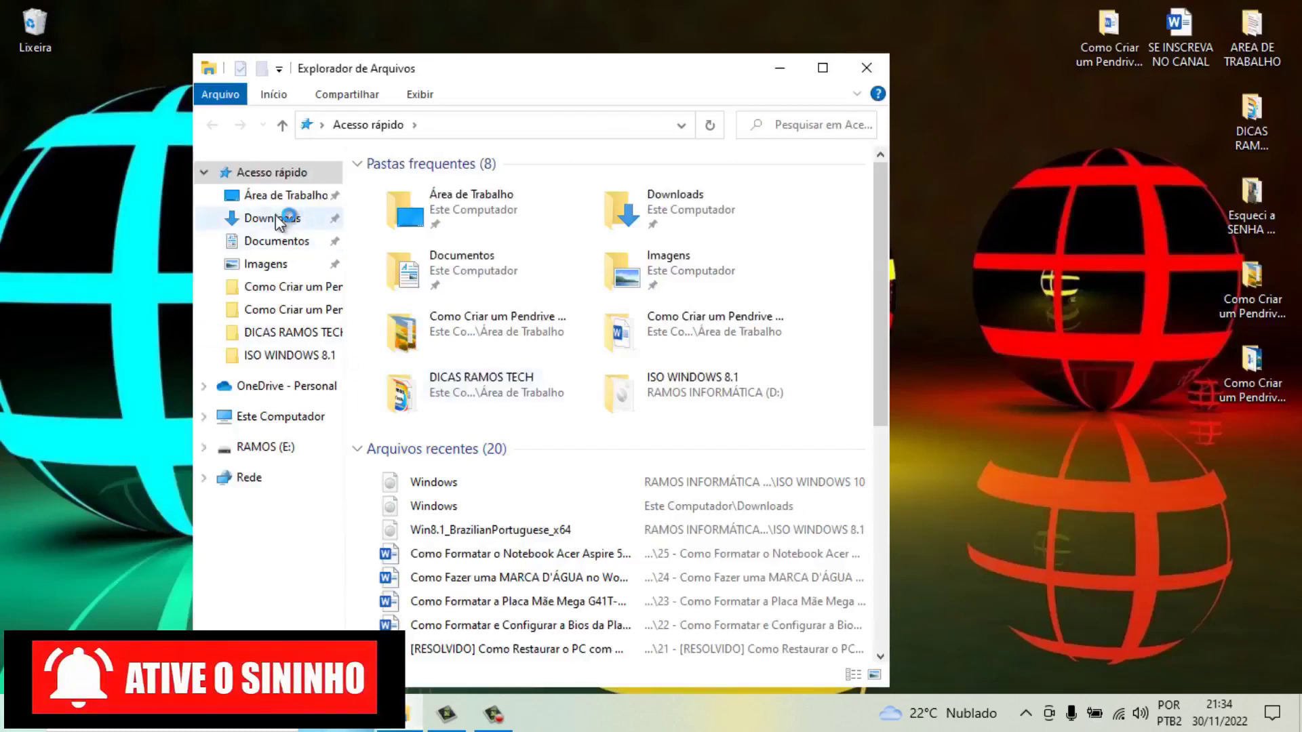
{"action": "left_click", "coordinate": [275, 217]}
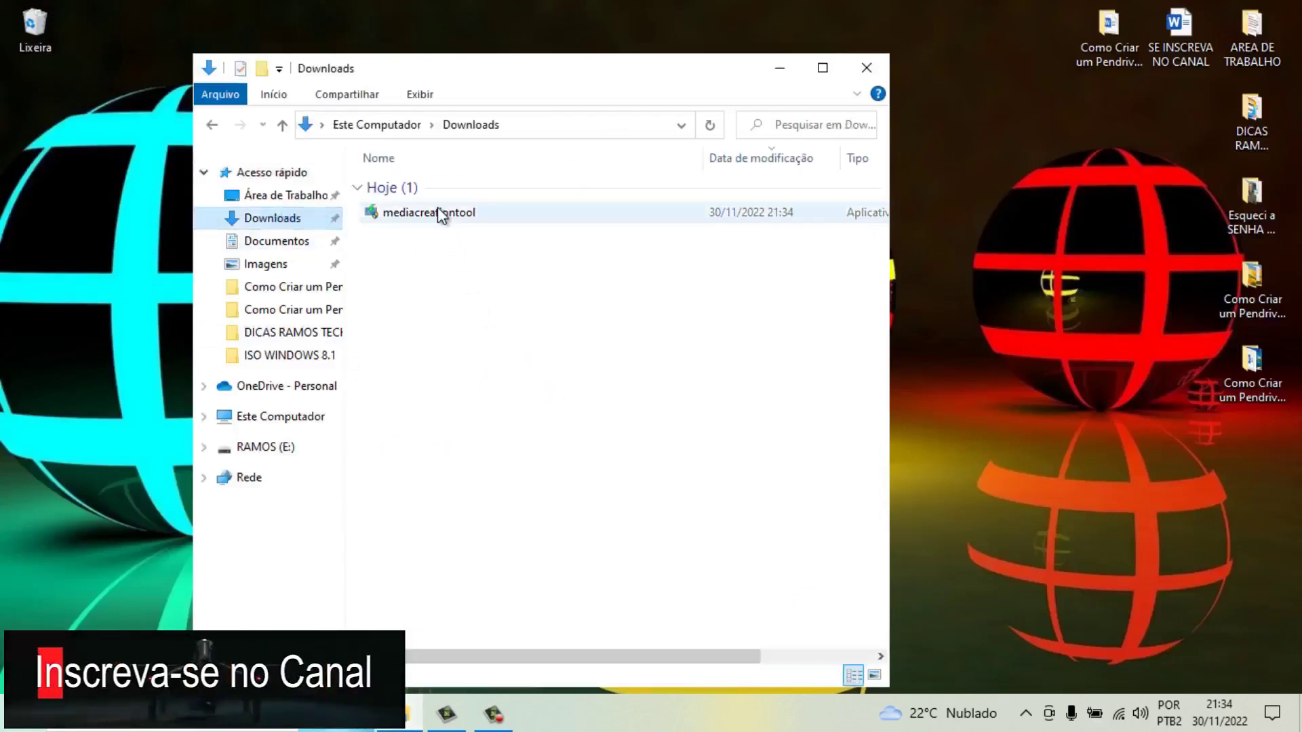
{"action": "left_click_drag", "start_coordinate": [519, 70], "coordinate": [594, 45]}
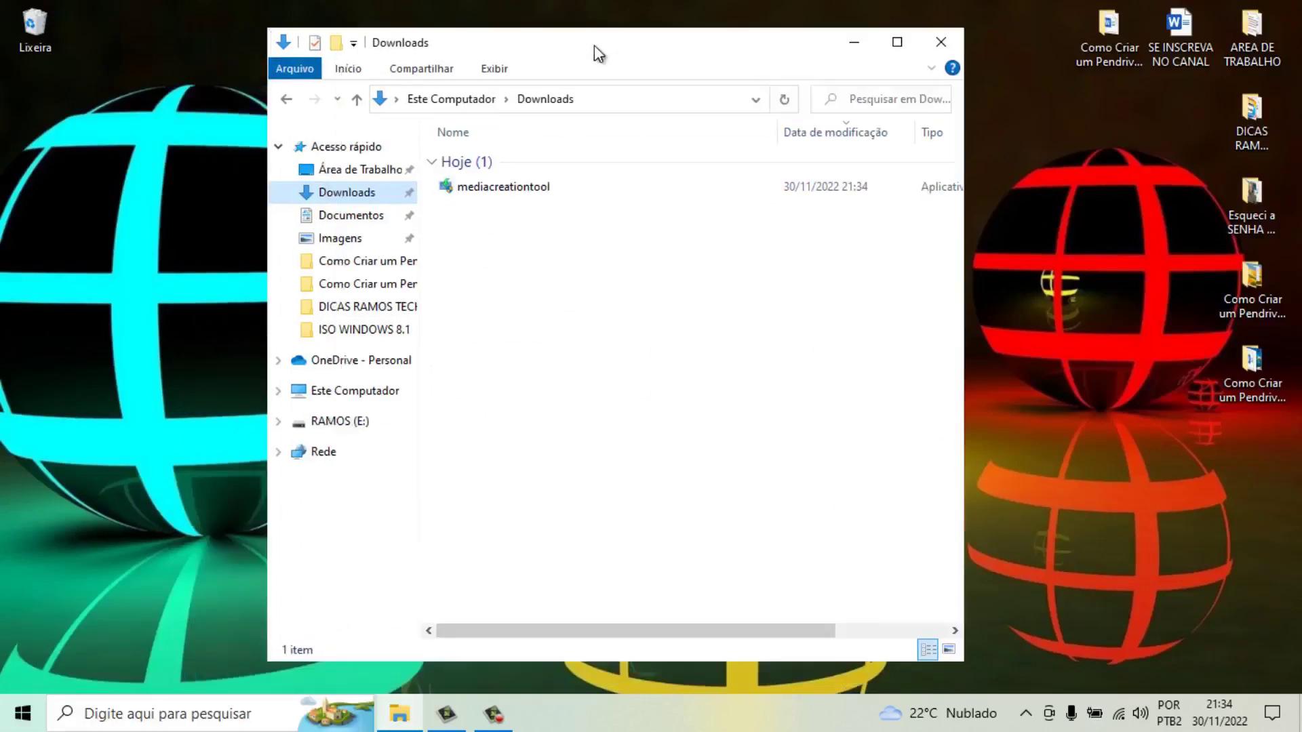
{"action": "double_click", "coordinate": [525, 196]}
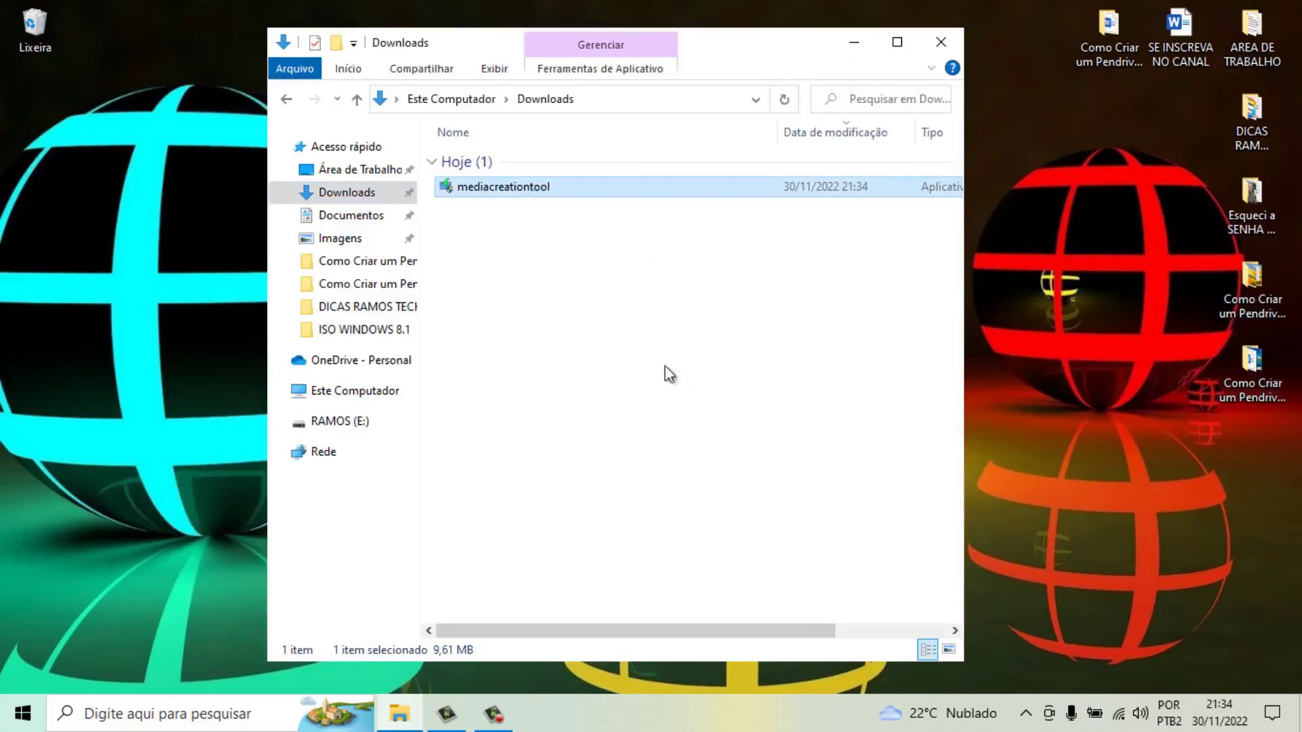
{"action": "left_click", "coordinate": [954, 46]}
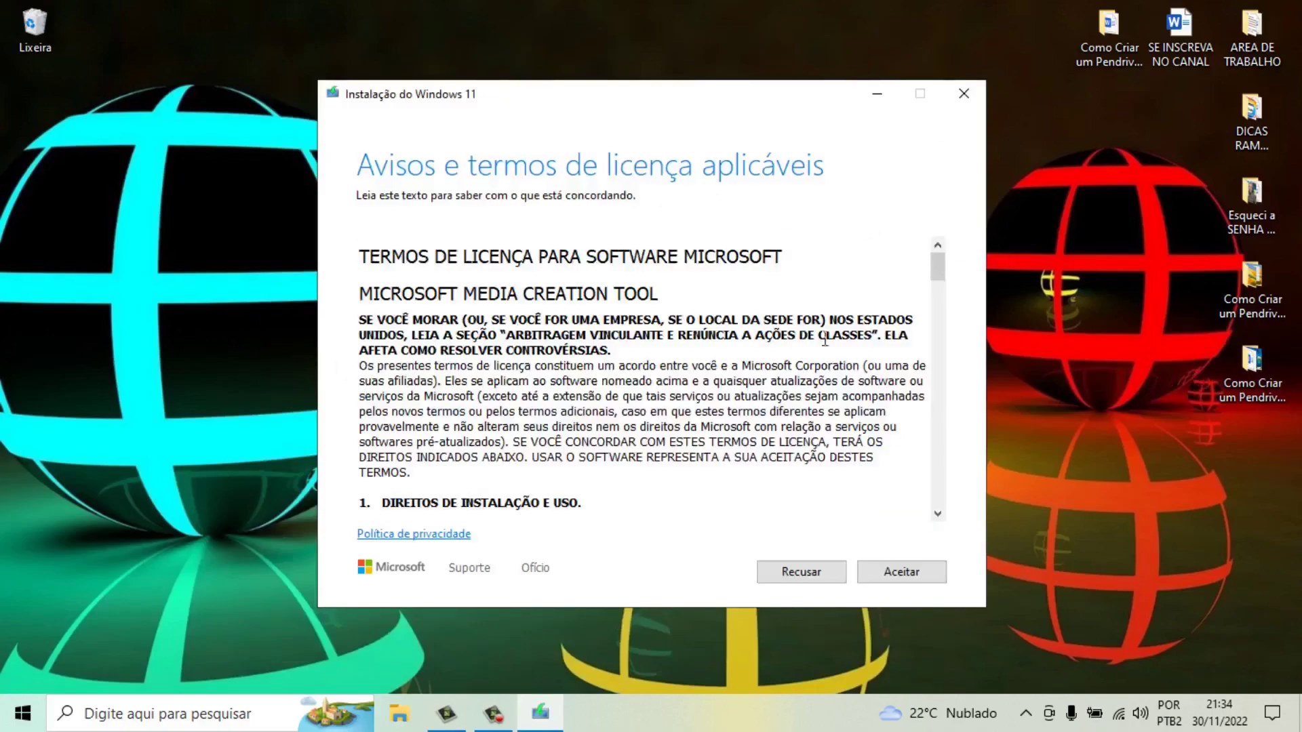
- Accept the license terms and continue with the recommended options, português (Brasil) and Windows 11
{"action": "left_click_drag", "start_coordinate": [934, 266], "coordinate": [982, 248]}
{"action": "left_click", "coordinate": [901, 571]}
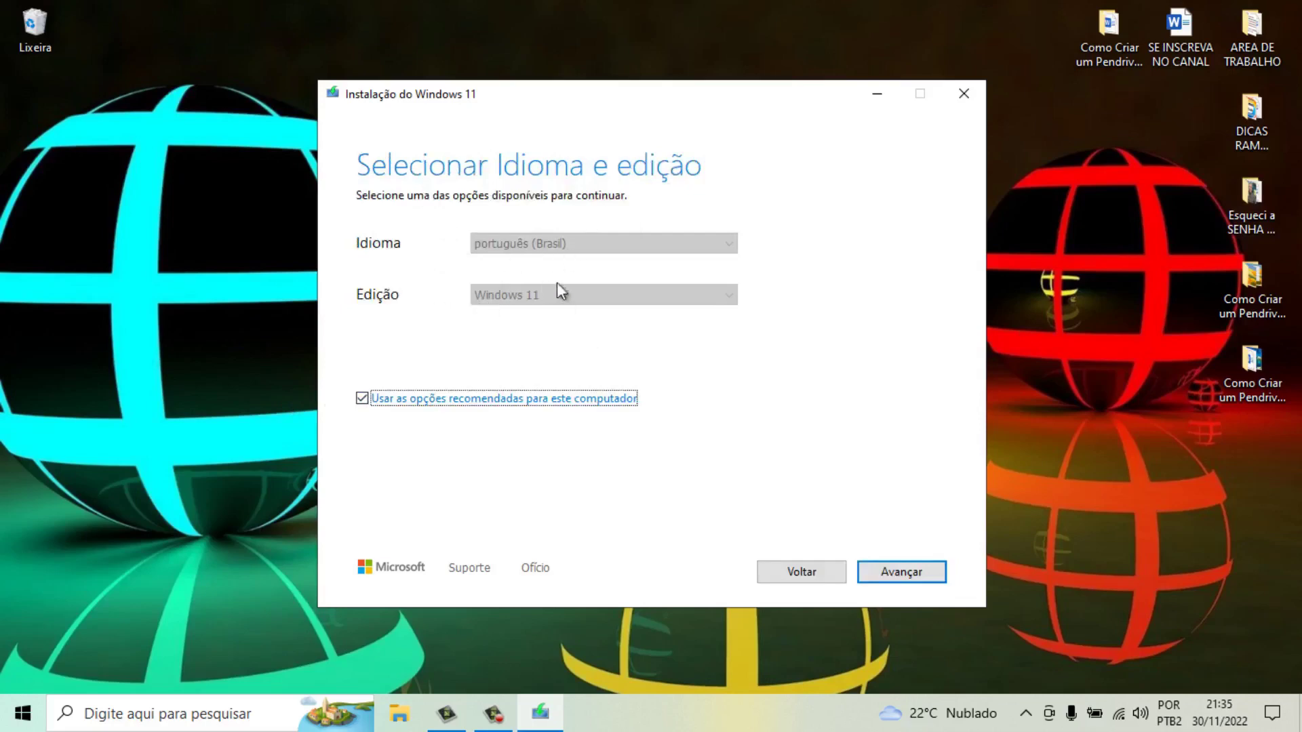
{"action": "left_click", "coordinate": [363, 399]}
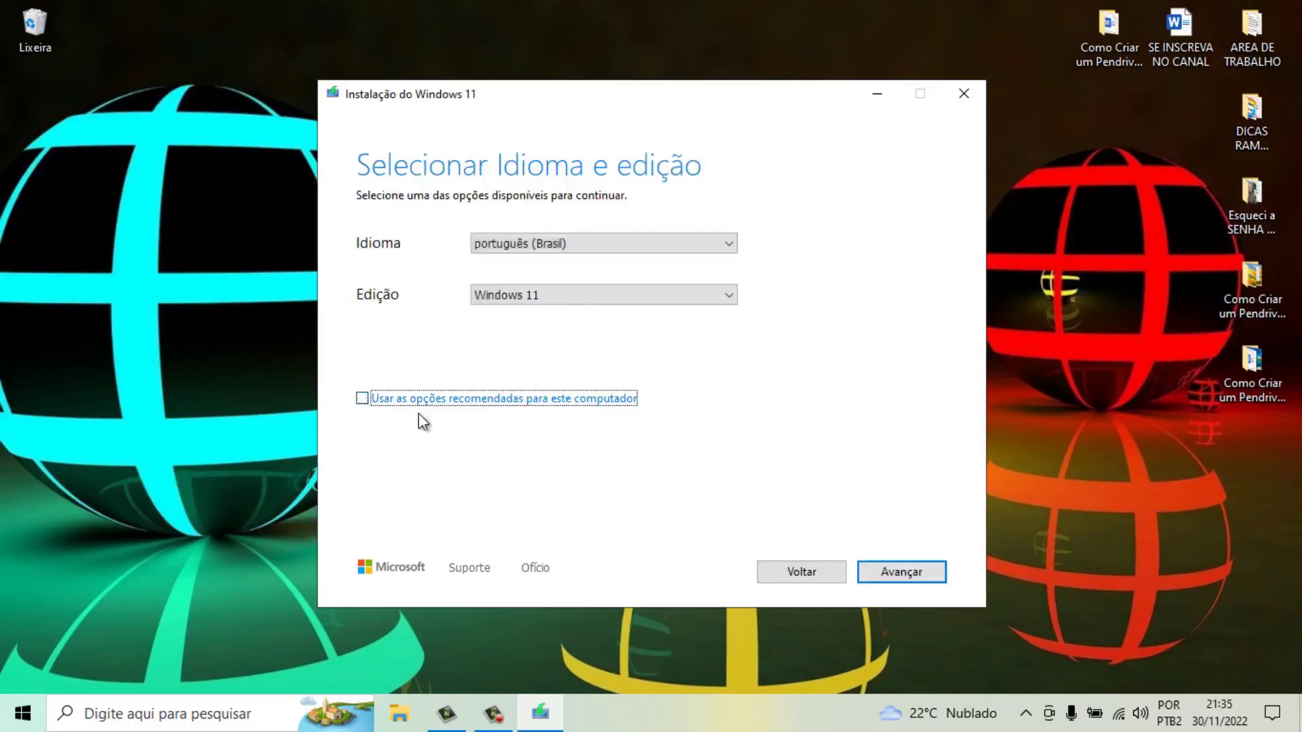
{"action": "left_click", "coordinate": [363, 399]}
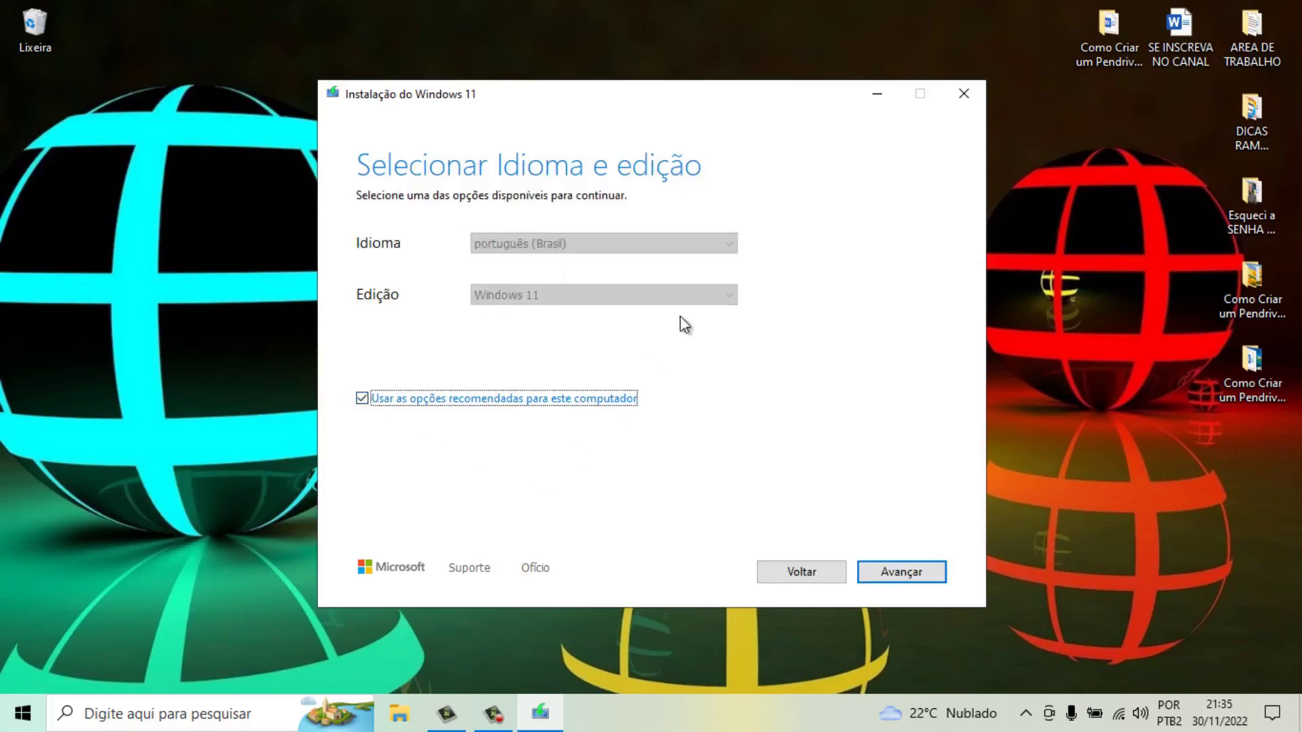
{"action": "left_click", "coordinate": [902, 583]}
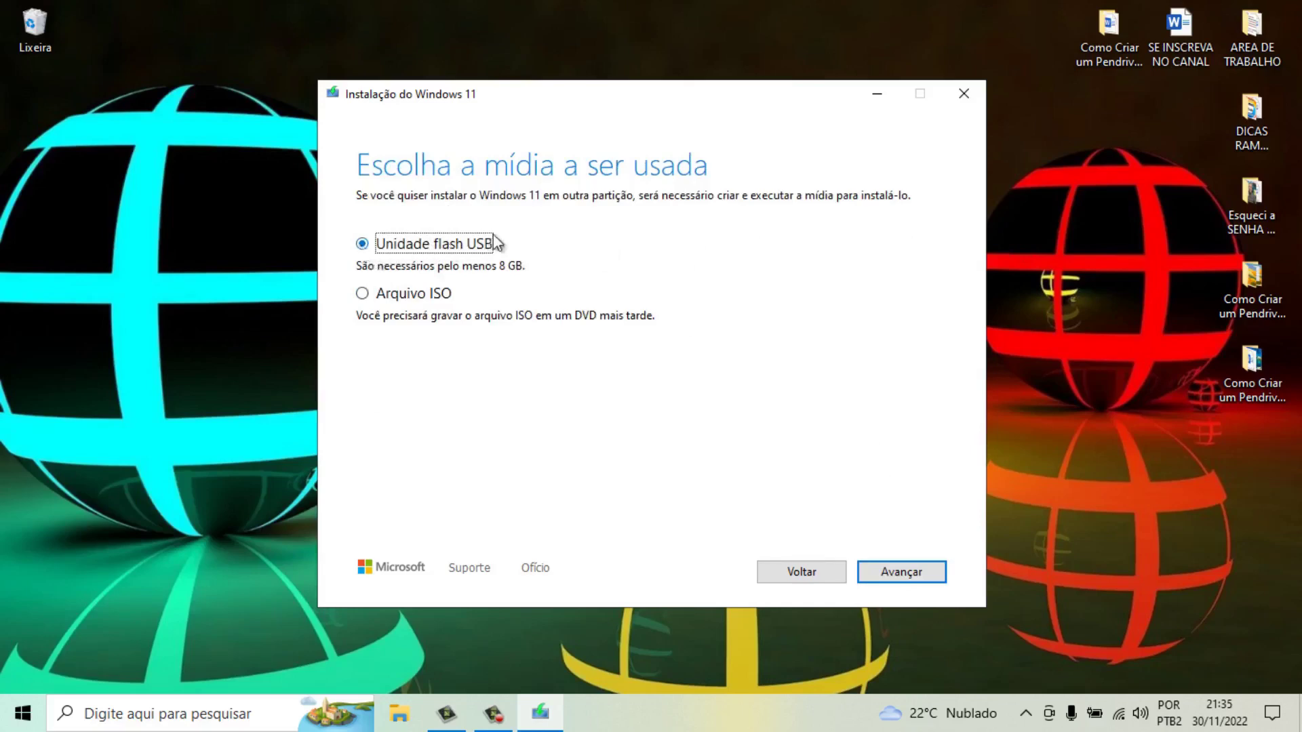
- Choose "Arquivo ISO" as the media and save it as Windows in the Downloads folder
{"action": "left_click", "coordinate": [367, 294]}
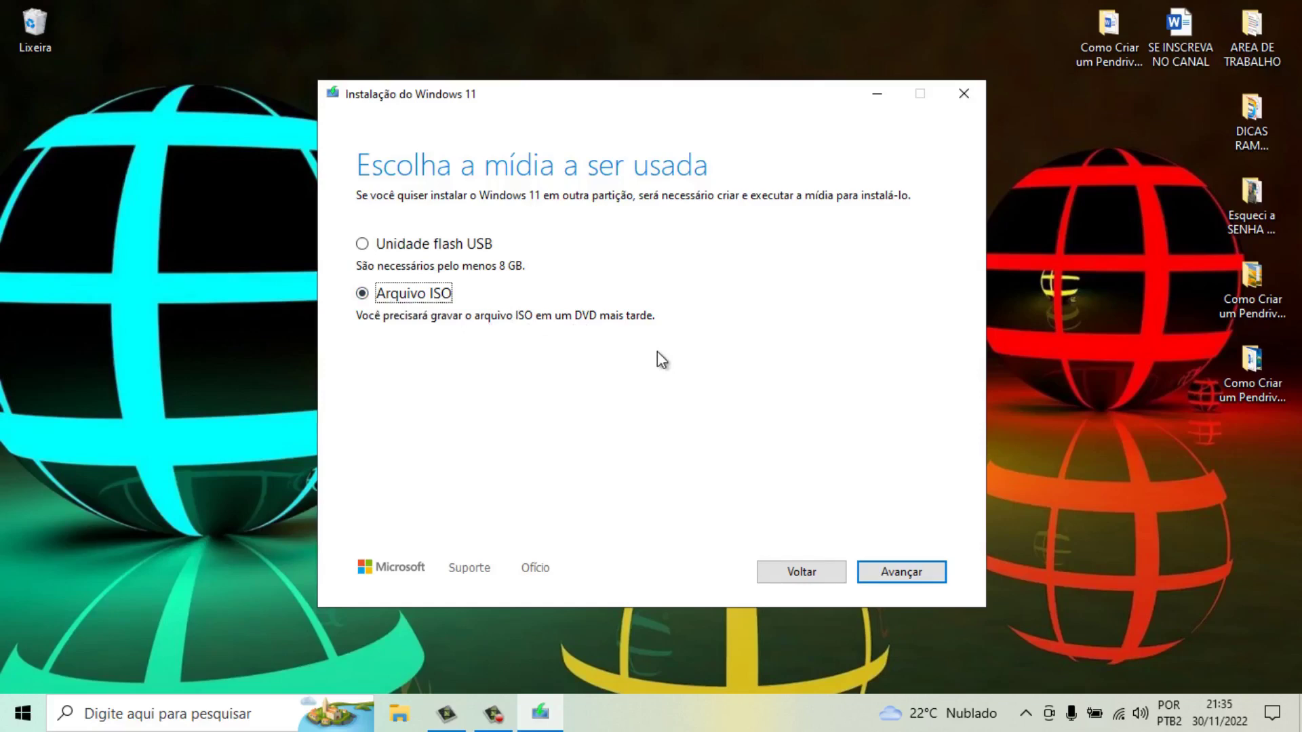
{"action": "left_click", "coordinate": [889, 574]}
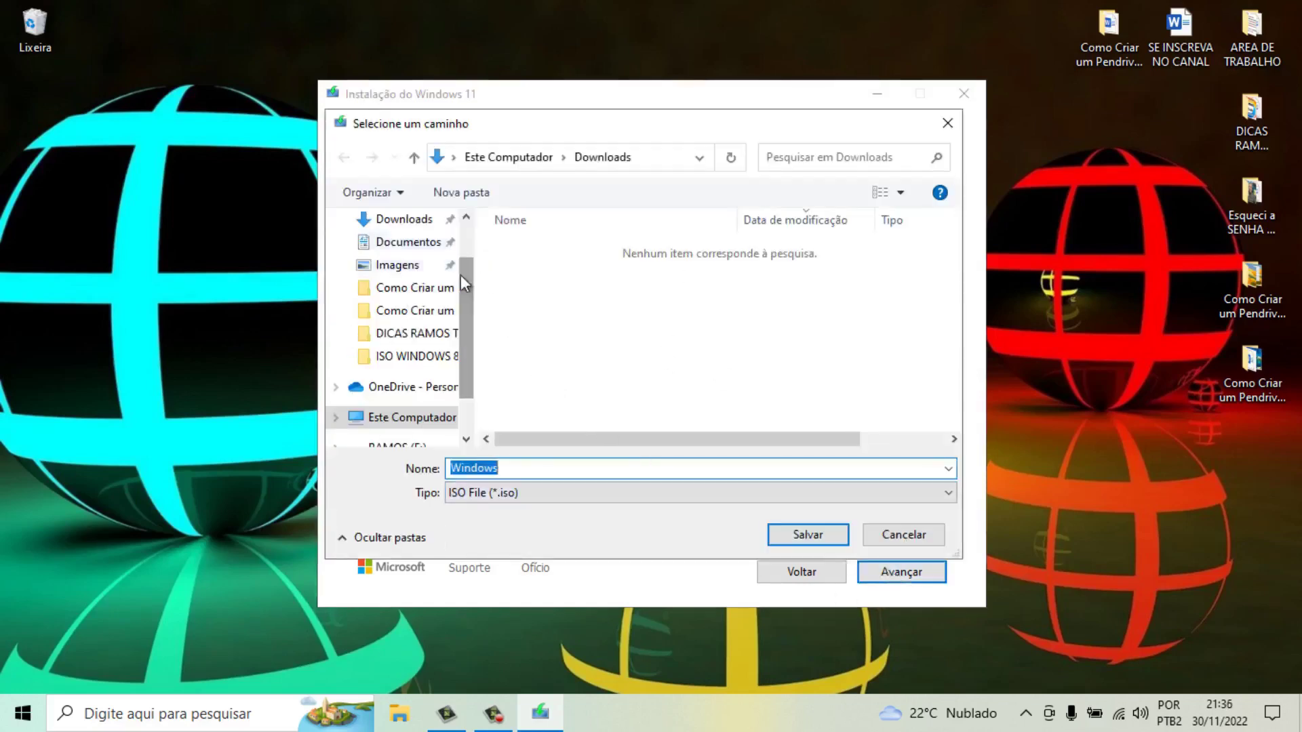
{"action": "scroll", "coordinate": [463, 281], "scroll_direction": "up", "scroll_amount": 3}
{"action": "left_click", "coordinate": [416, 283]}
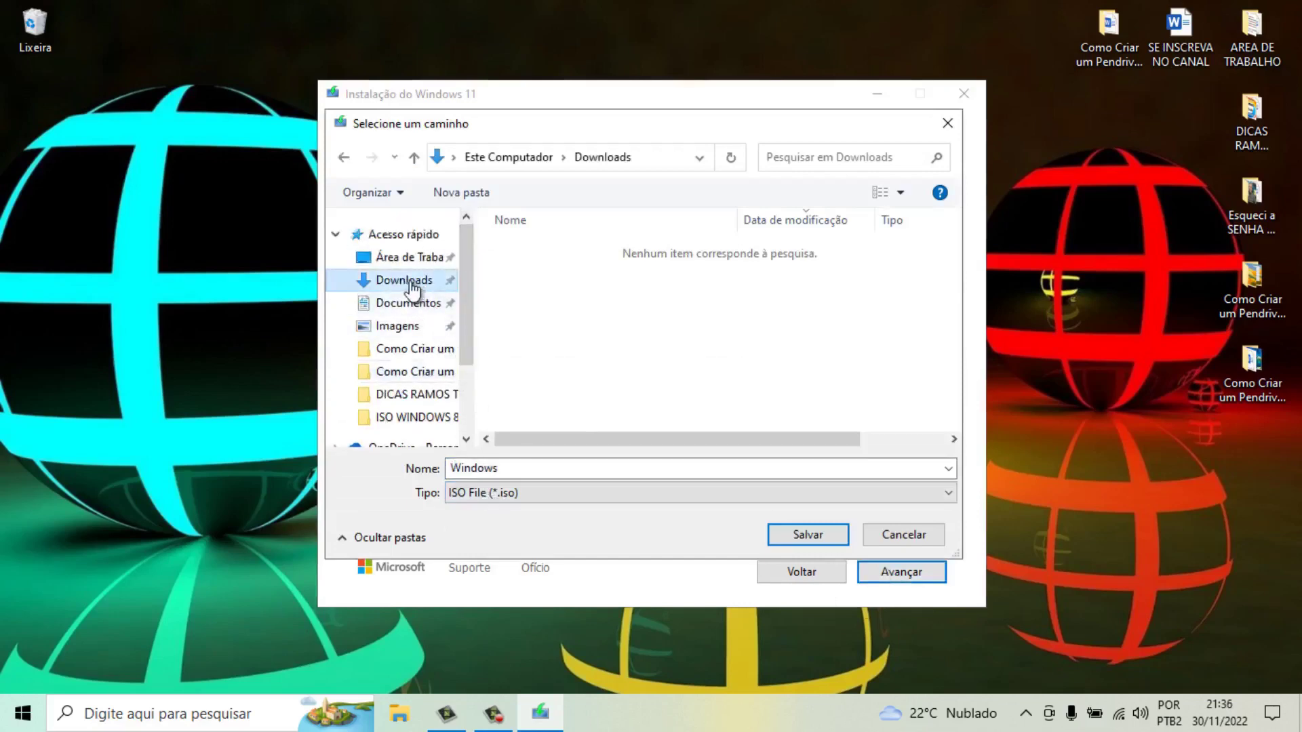
{"action": "left_click", "coordinate": [817, 535]}
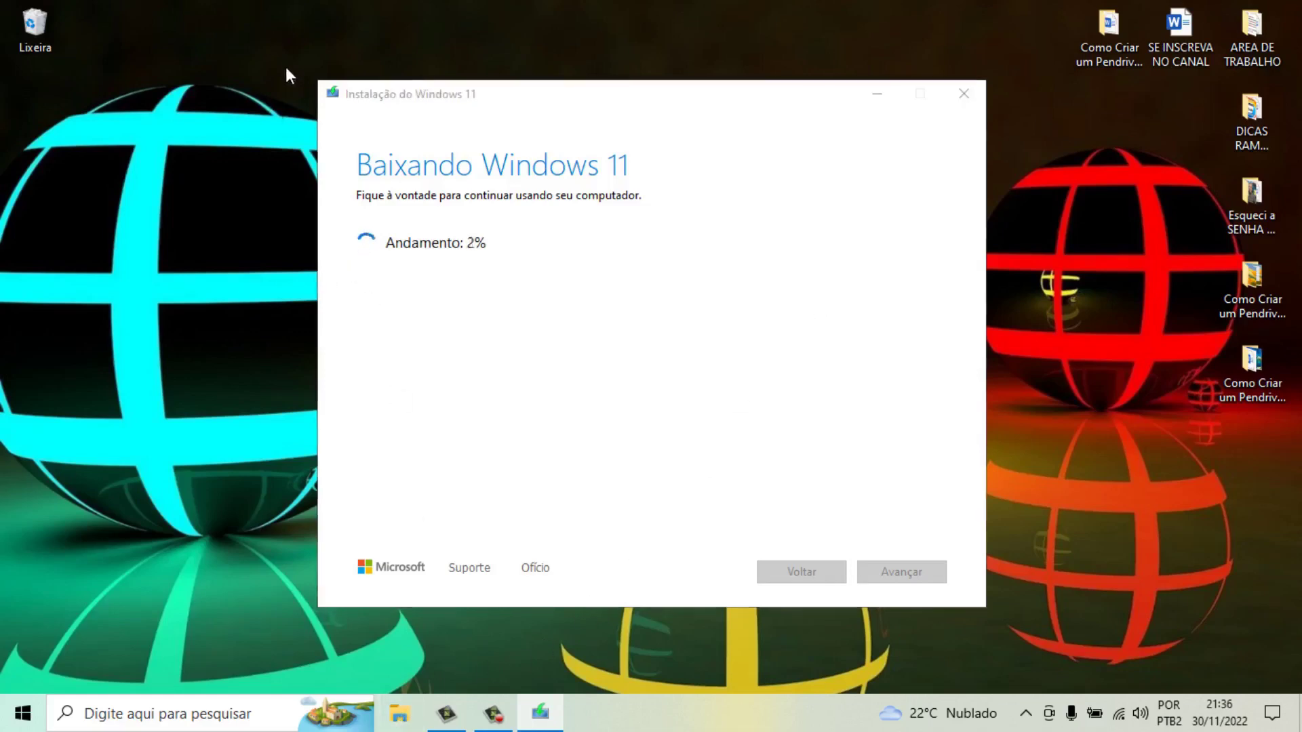
- Check the contents of the Downloads folder in File Explorer and close the window
{"action": "key", "text": "super+e"}
{"action": "left_click", "coordinate": [342, 194]}
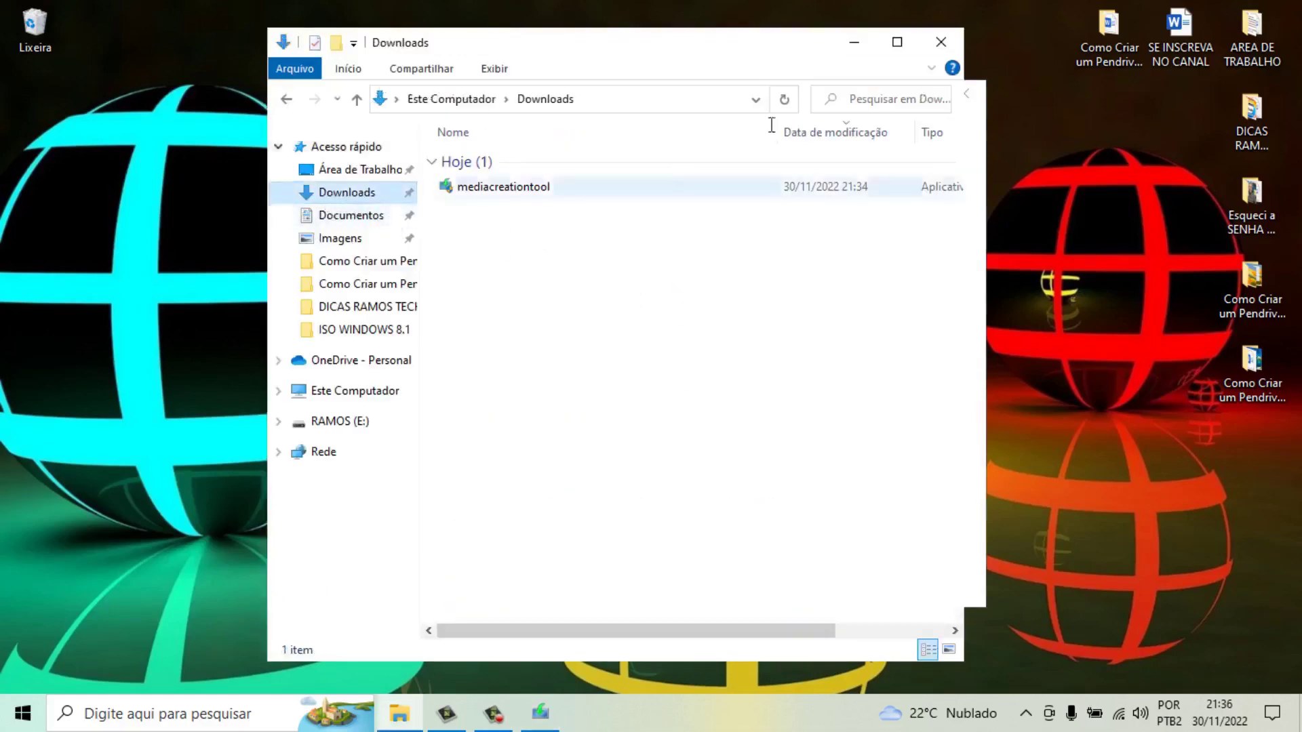
{"action": "left_click_drag", "start_coordinate": [597, 57], "coordinate": [548, 110]}
{"action": "left_click", "coordinate": [893, 96]}
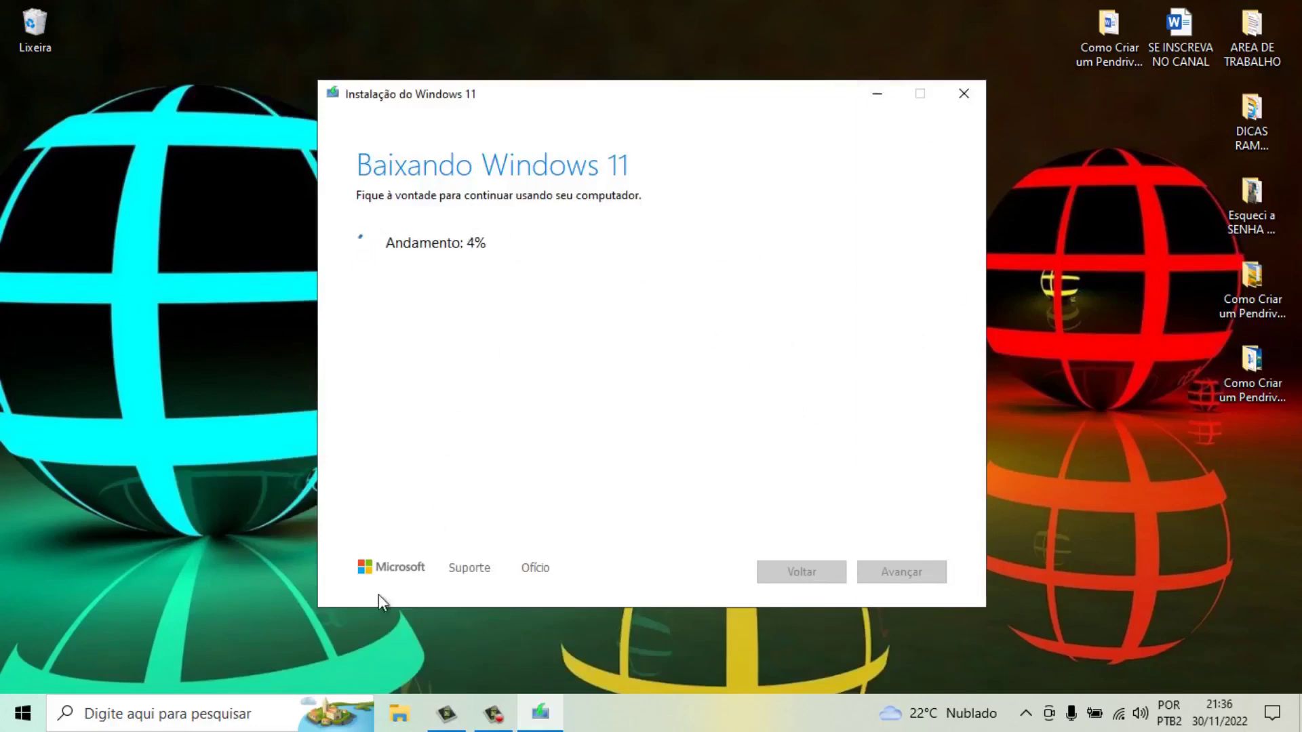
- Switch to Google Chrome, search Google for rufus and open the official rufus.ie site
{"action": "left_click", "coordinate": [21, 713]}
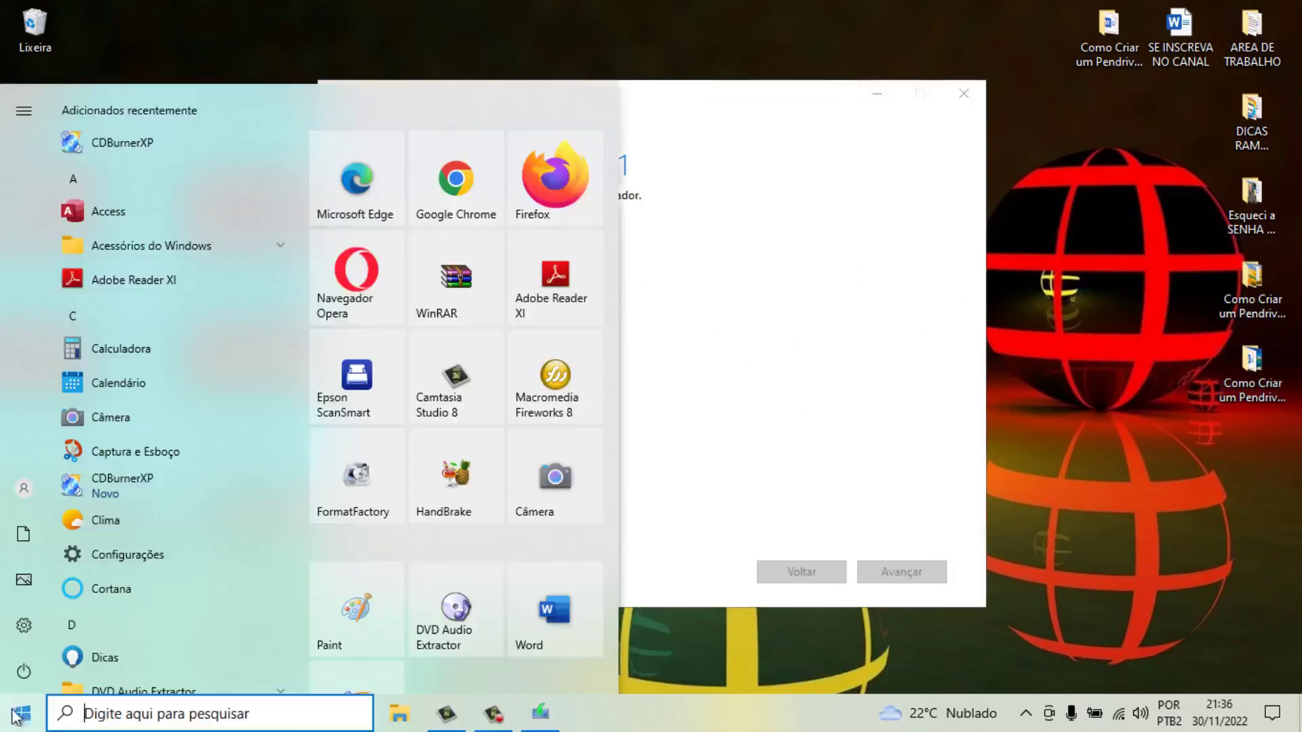
{"action": "left_click", "coordinate": [458, 187]}
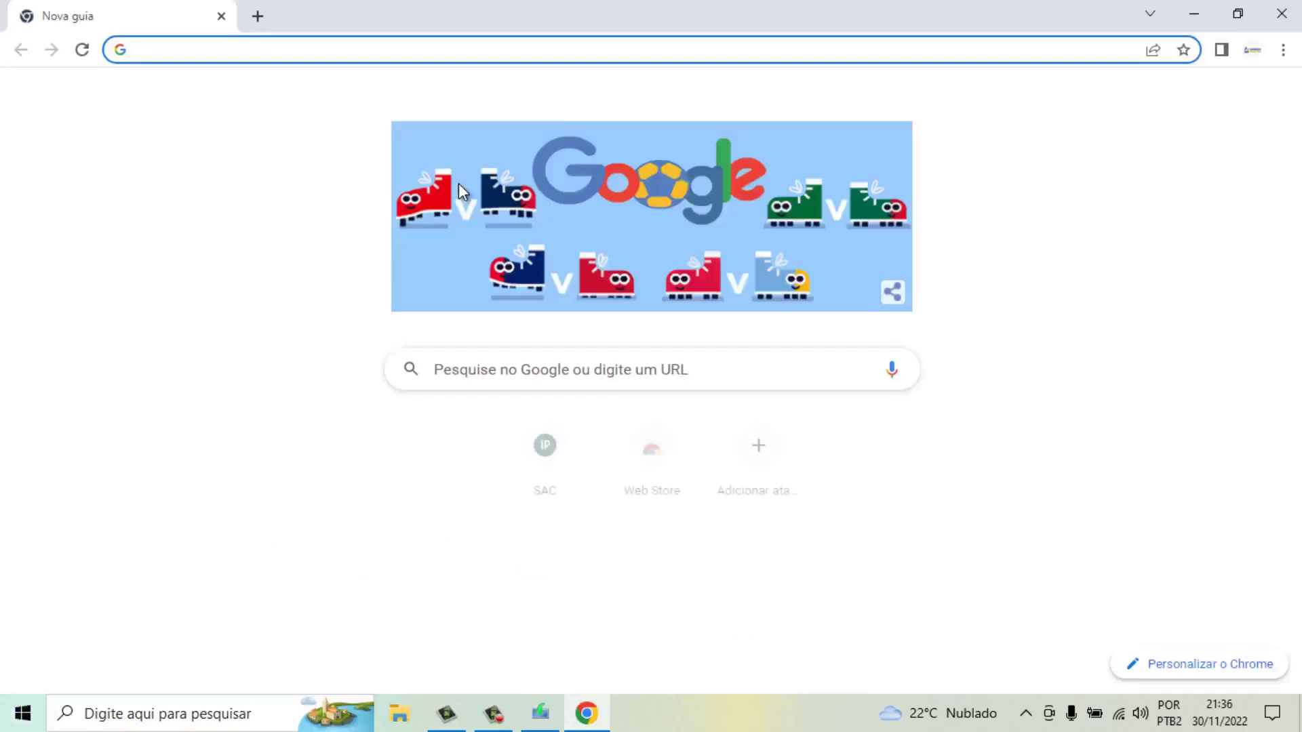
{"action": "left_click", "coordinate": [481, 364]}
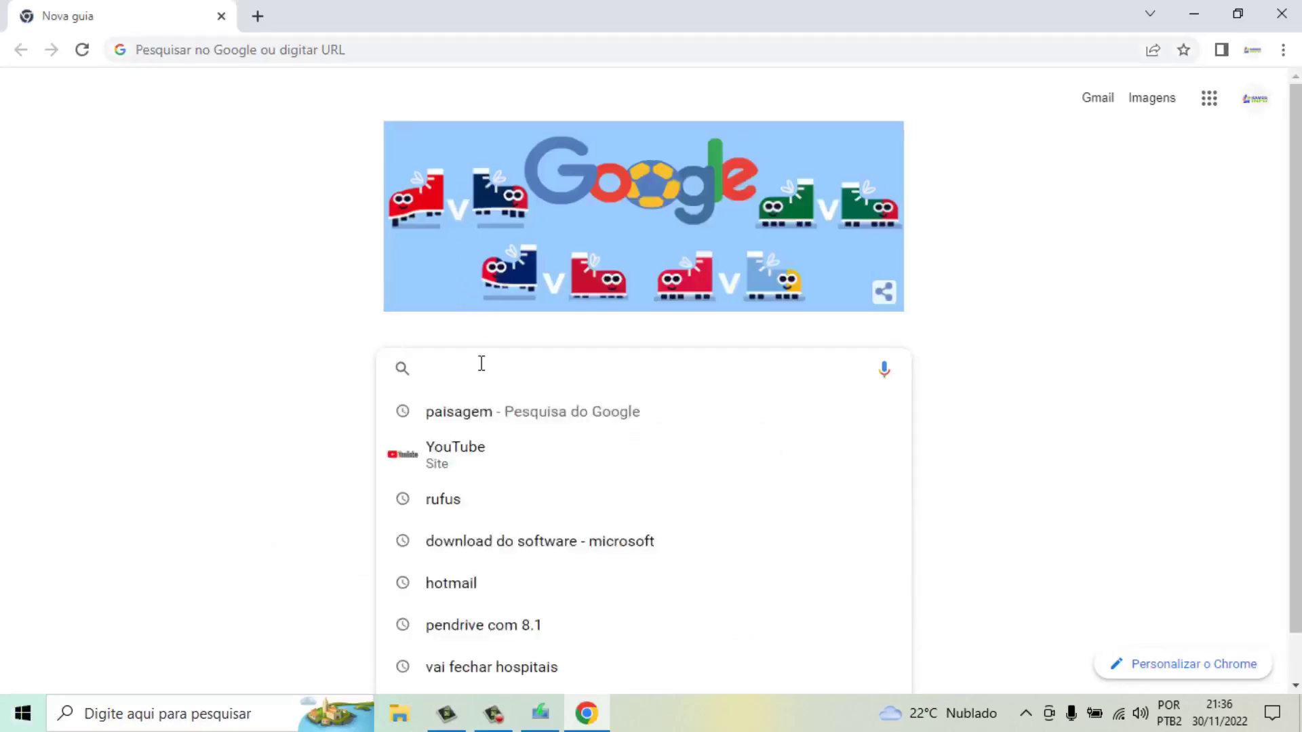
{"action": "type", "text": "rufu"}
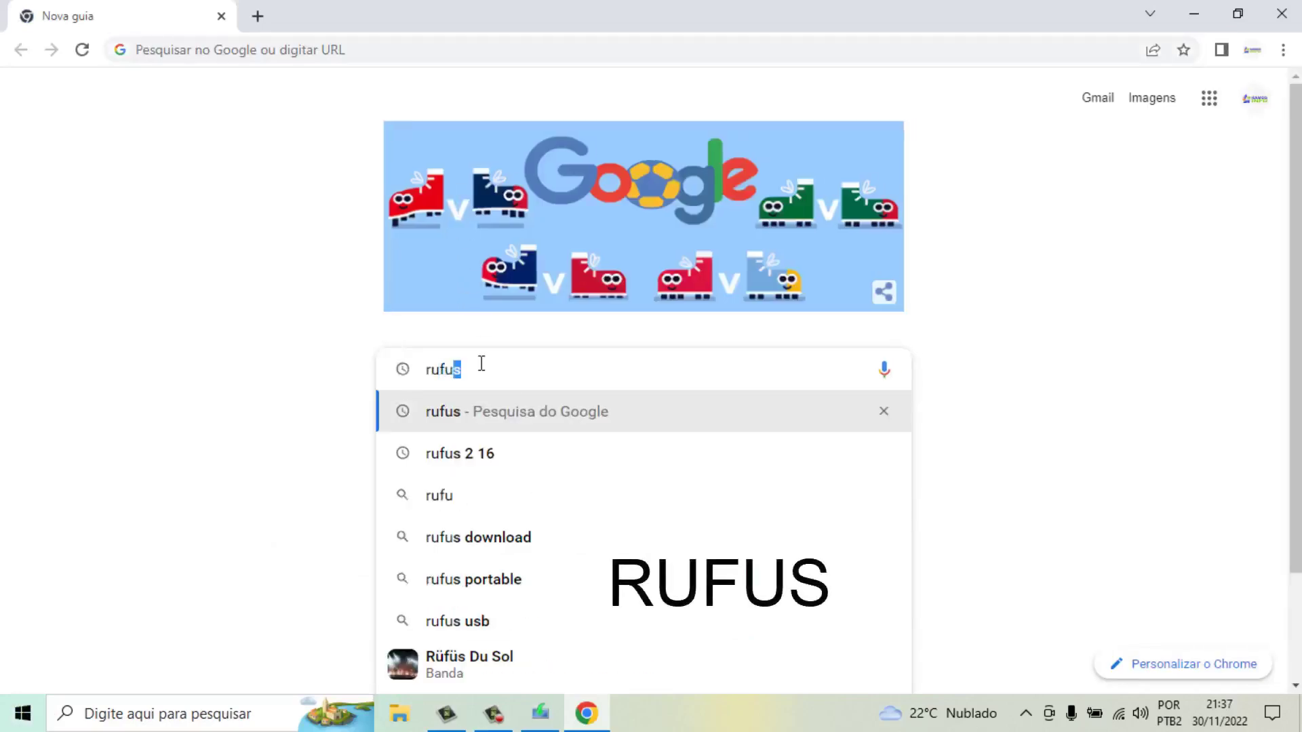
{"action": "type", "text": "s"}
{"action": "left_click", "coordinate": [299, 324]}
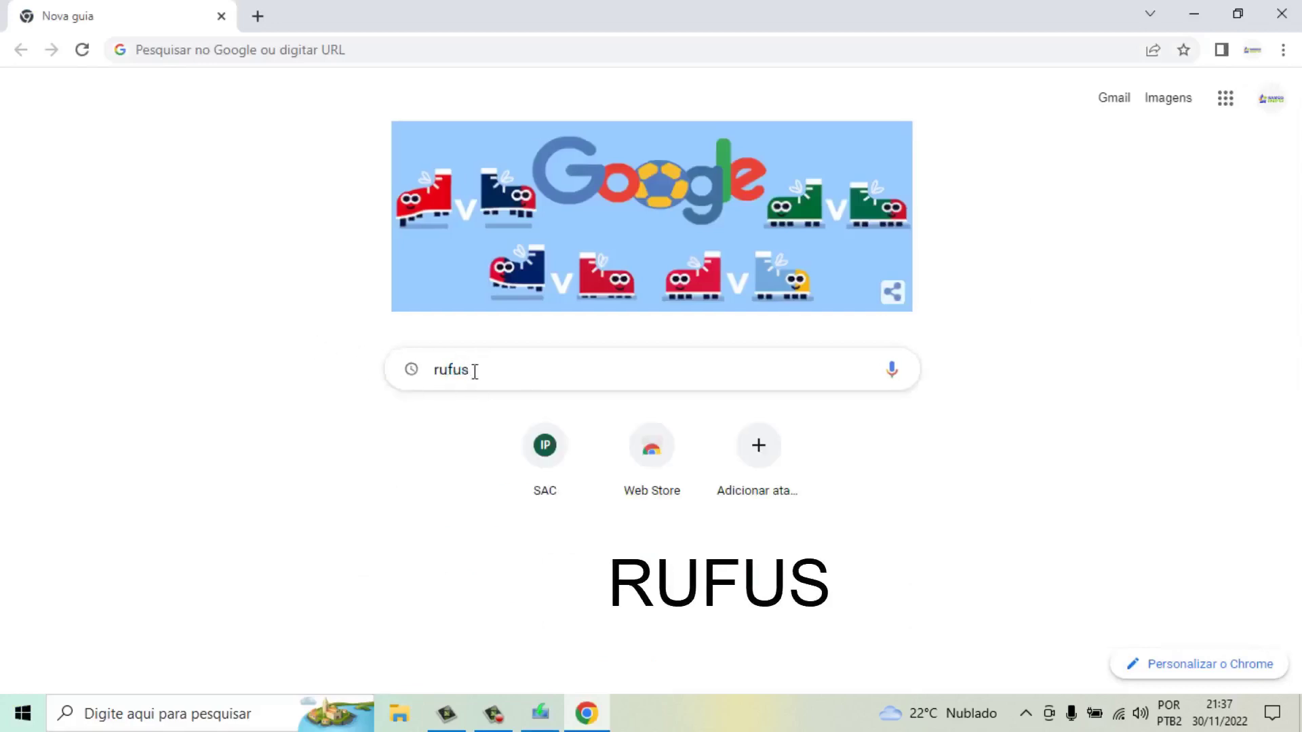
{"action": "key", "text": "Return"}
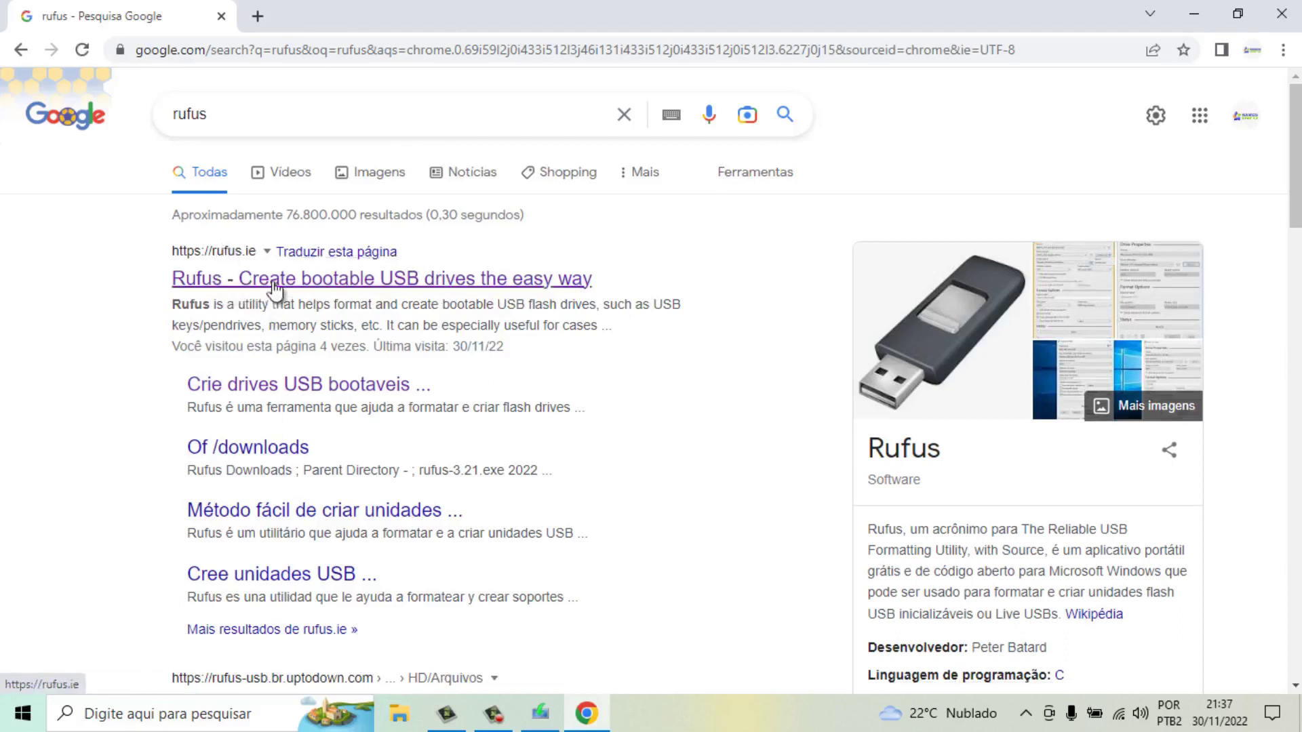
{"action": "left_click", "coordinate": [363, 289]}
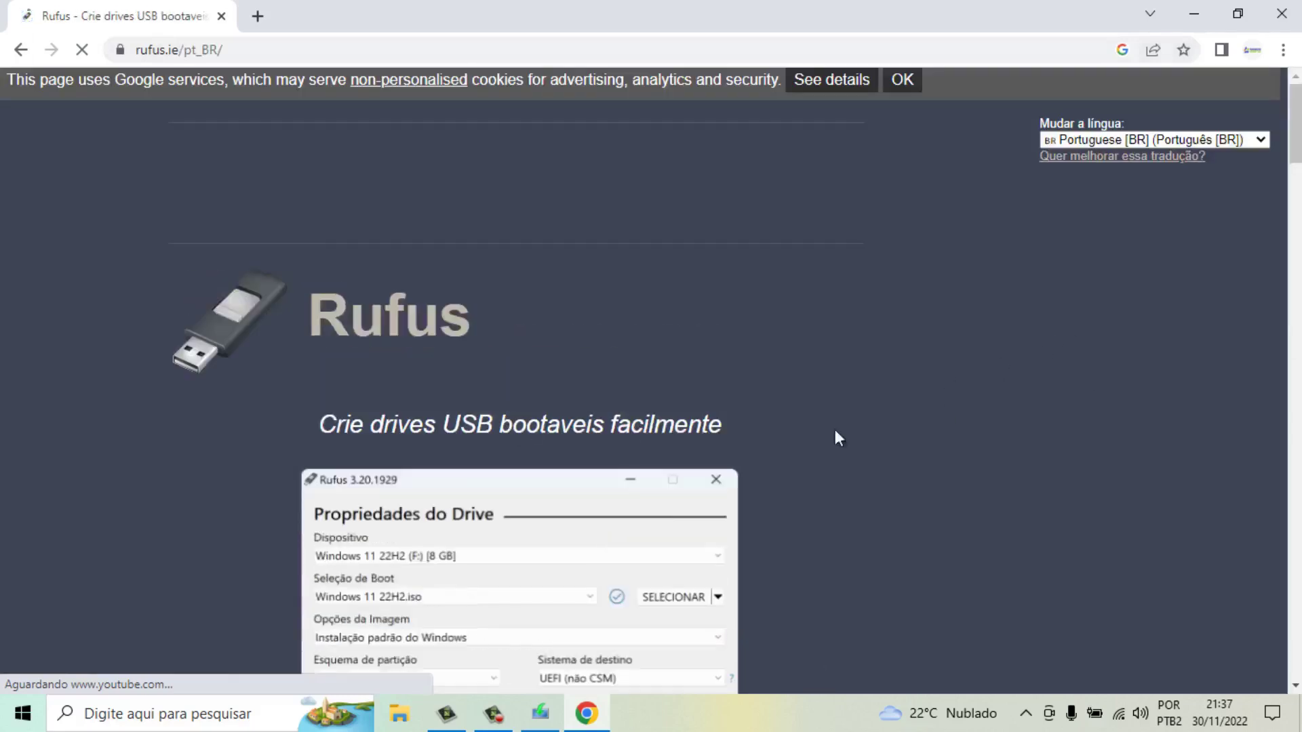
- Download Rufus 3.21 from the site's Download section, dismissing the advertisements
{"action": "scroll", "coordinate": [841, 413], "scroll_direction": "down", "scroll_amount": 7}
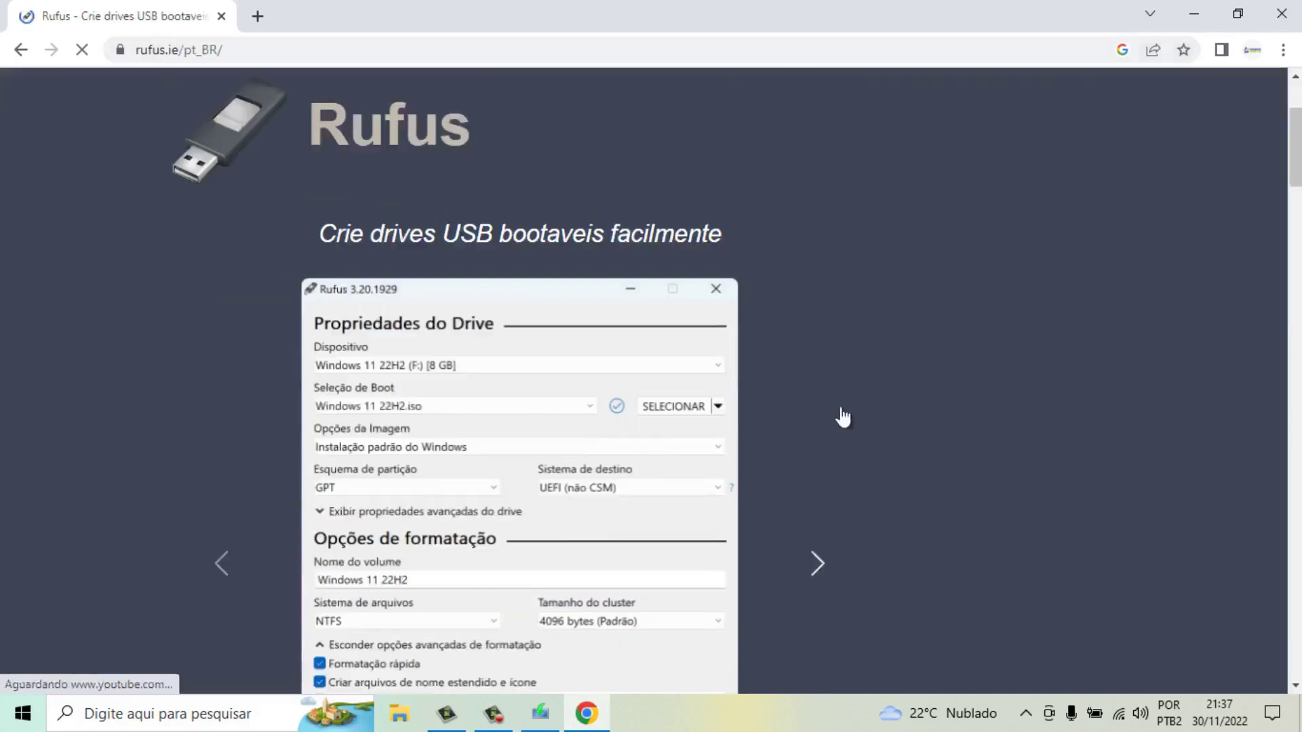
{"action": "scroll", "coordinate": [841, 412], "scroll_direction": "up", "scroll_amount": 1}
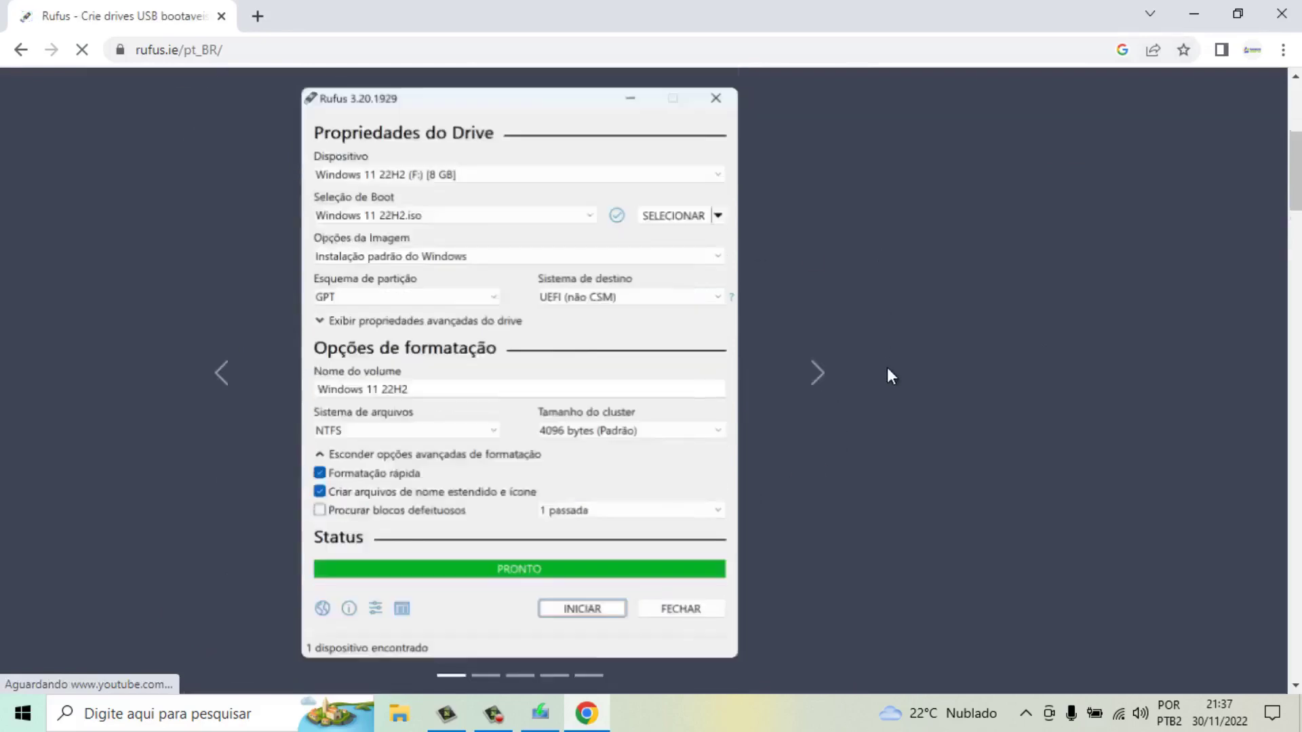
{"action": "scroll", "coordinate": [475, 244], "scroll_direction": "down", "scroll_amount": 1}
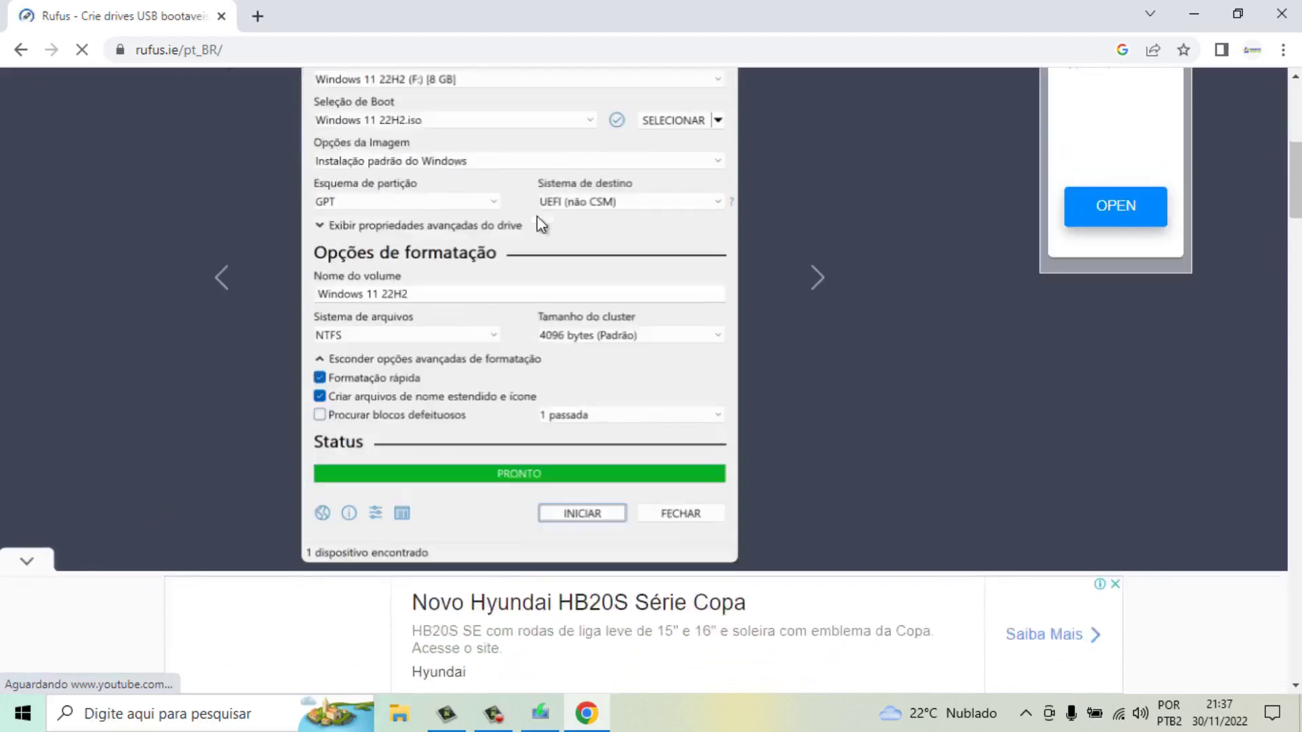
{"action": "scroll", "coordinate": [526, 307], "scroll_direction": "up", "scroll_amount": 1}
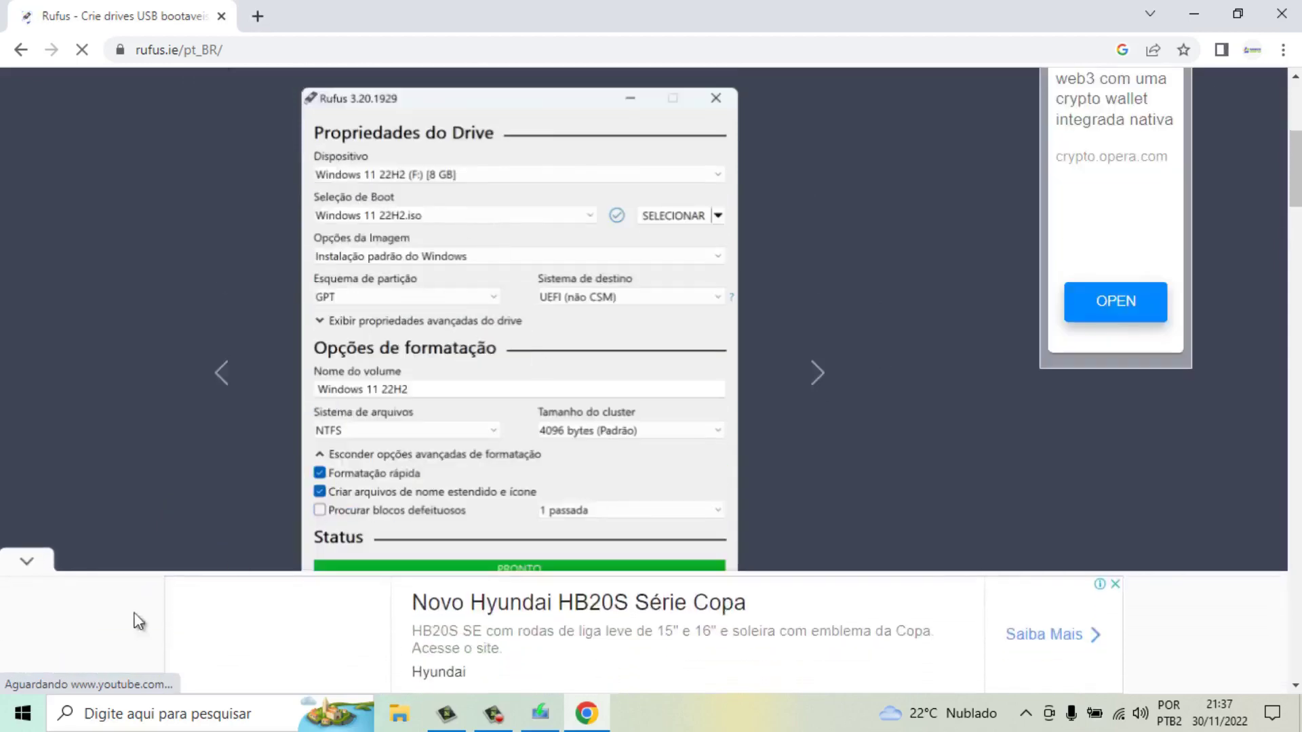
{"action": "left_click", "coordinate": [27, 568]}
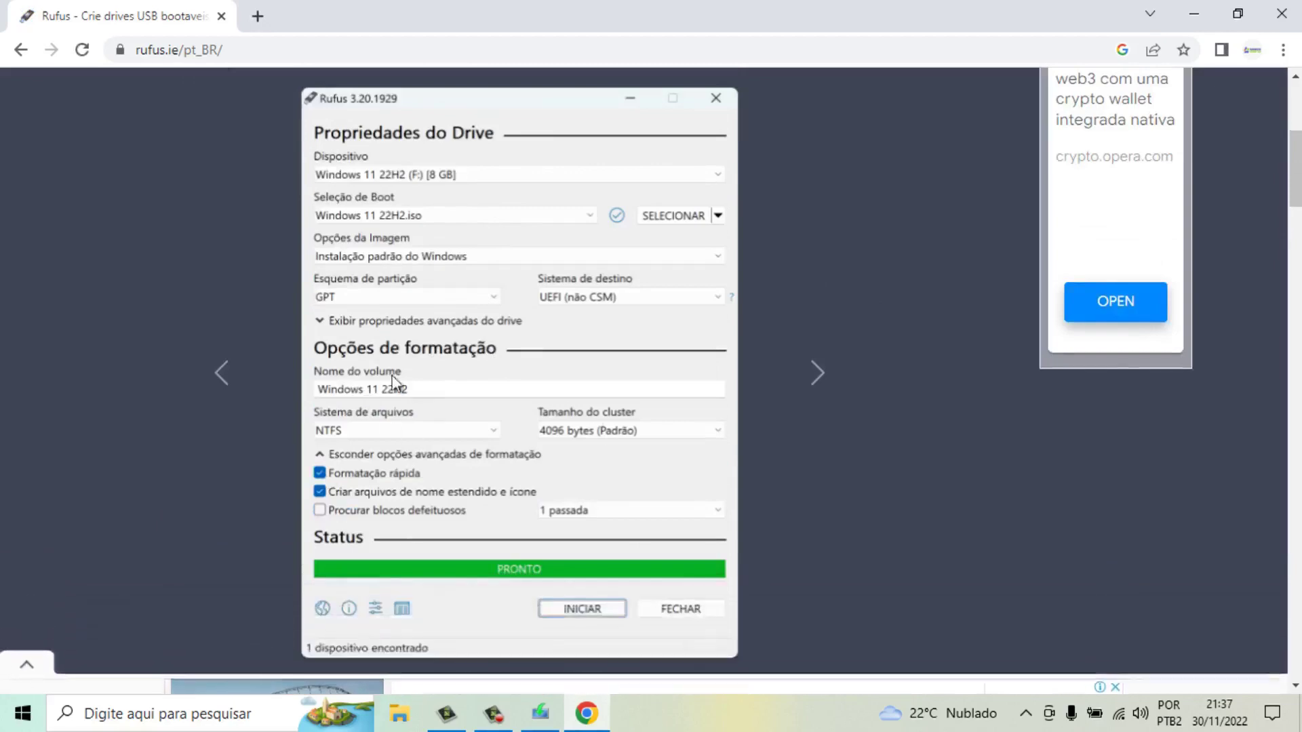
{"action": "scroll", "coordinate": [813, 463], "scroll_direction": "down", "scroll_amount": 5}
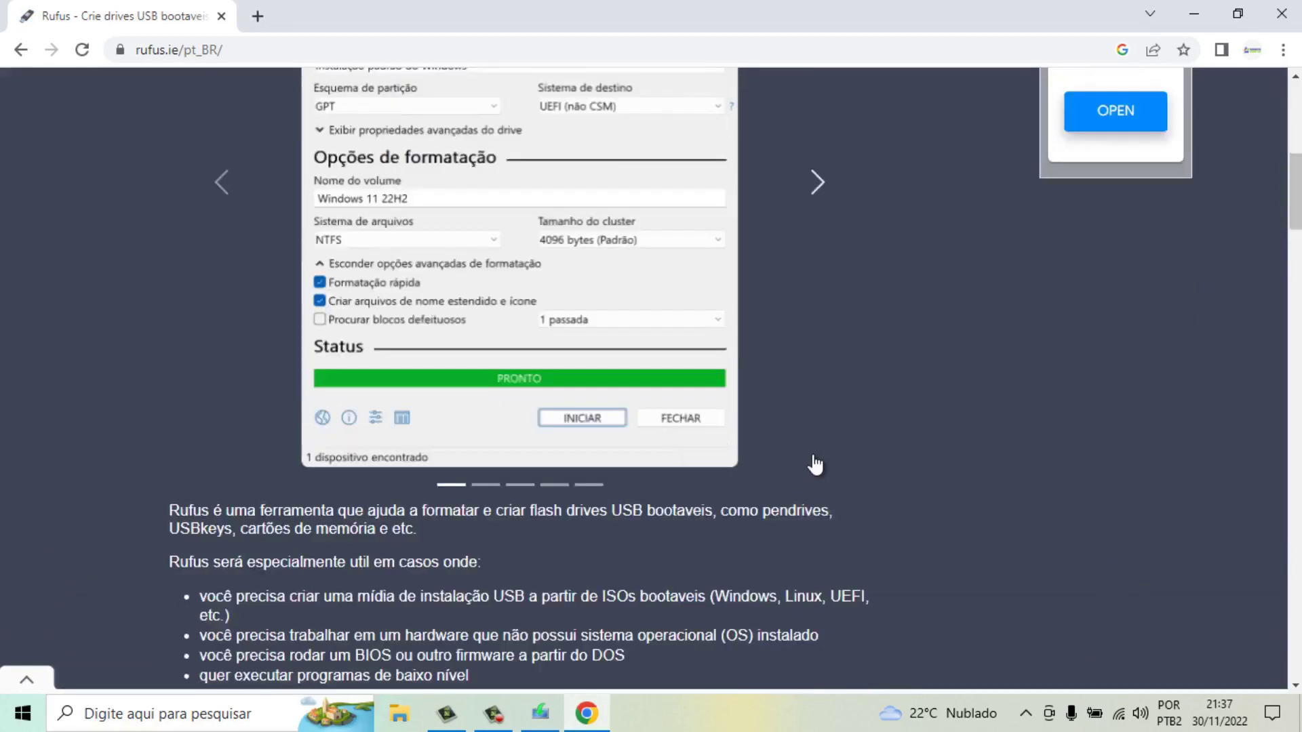
{"action": "scroll", "coordinate": [813, 455], "scroll_direction": "down", "scroll_amount": 2}
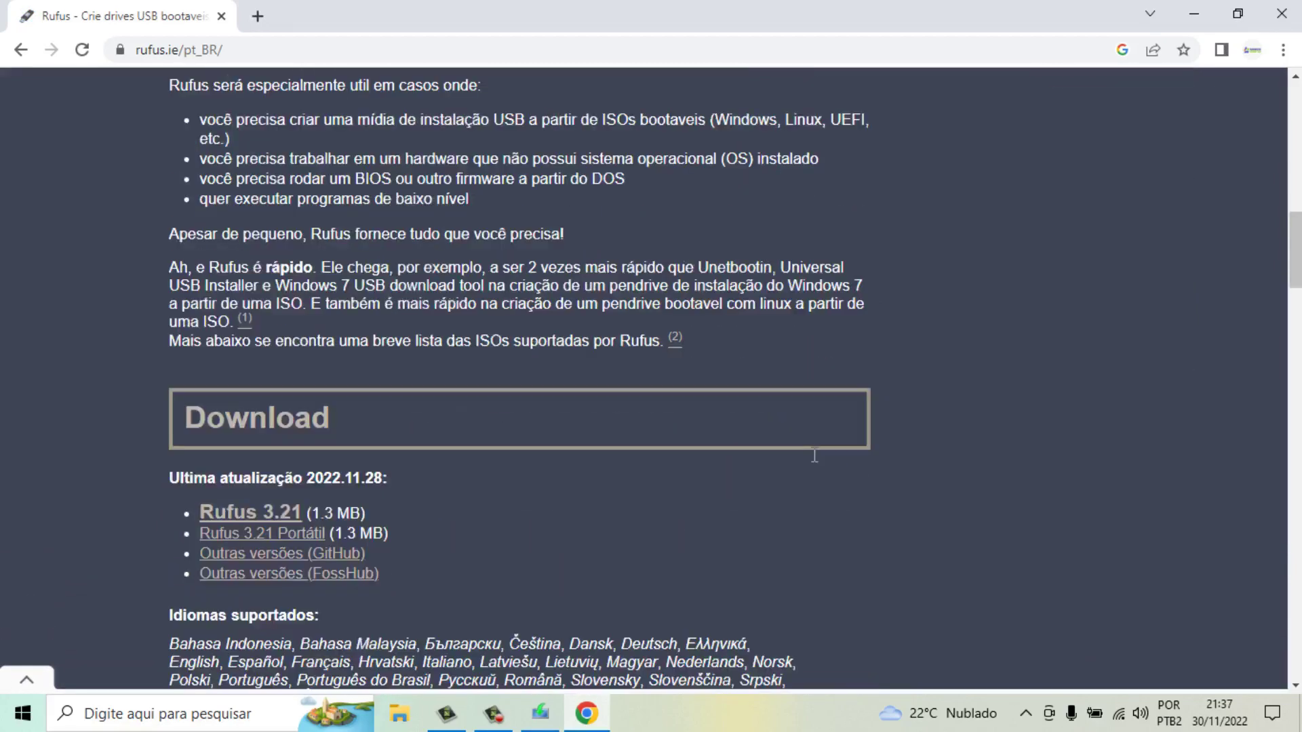
{"action": "left_click", "coordinate": [270, 517]}
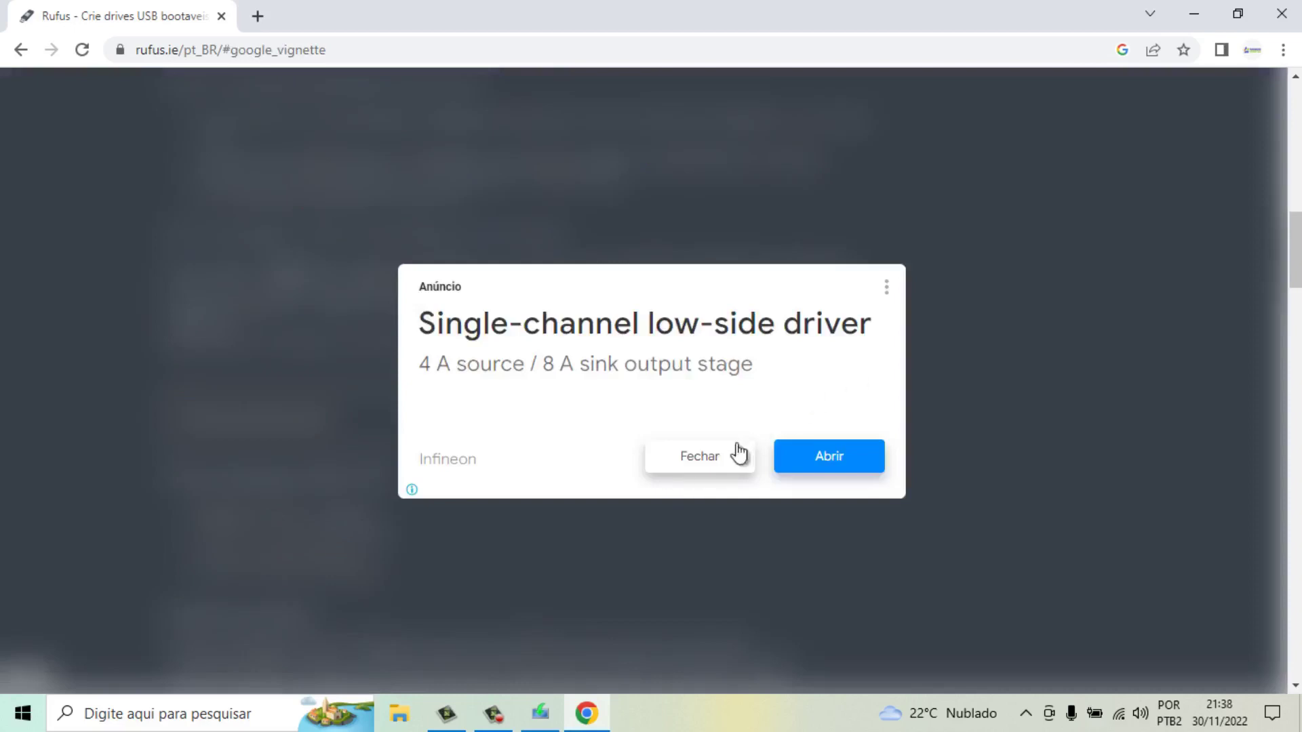
{"action": "left_click", "coordinate": [692, 472]}
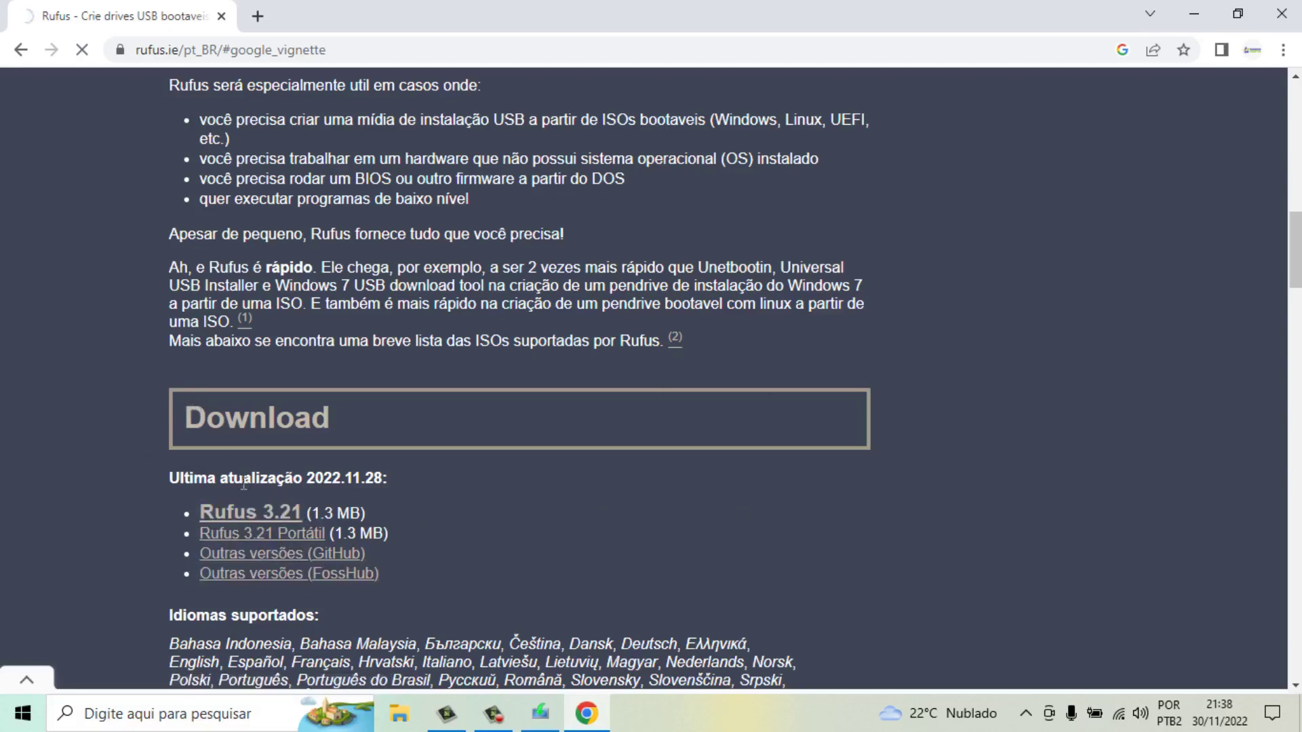
{"action": "left_click", "coordinate": [257, 517]}
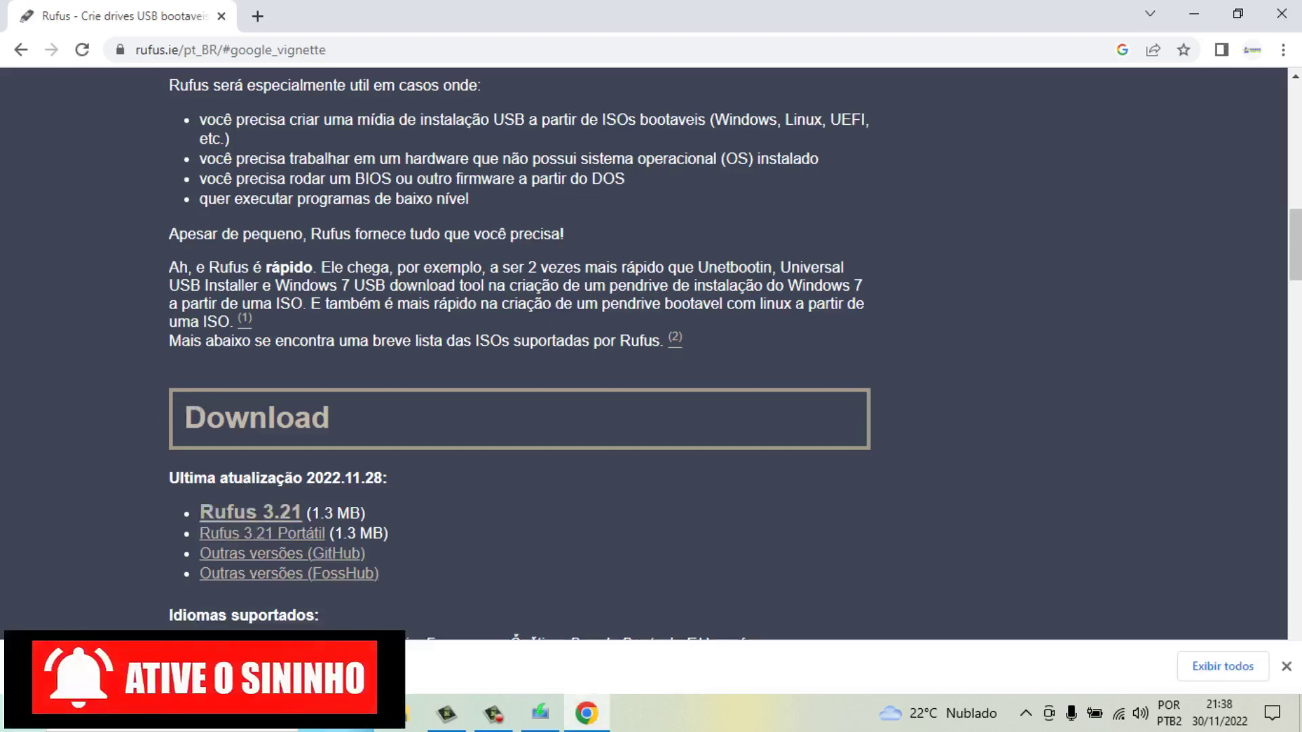
- Remove all entries from the browser's download list and close Google Chrome
{"action": "left_click", "coordinate": [1230, 671]}
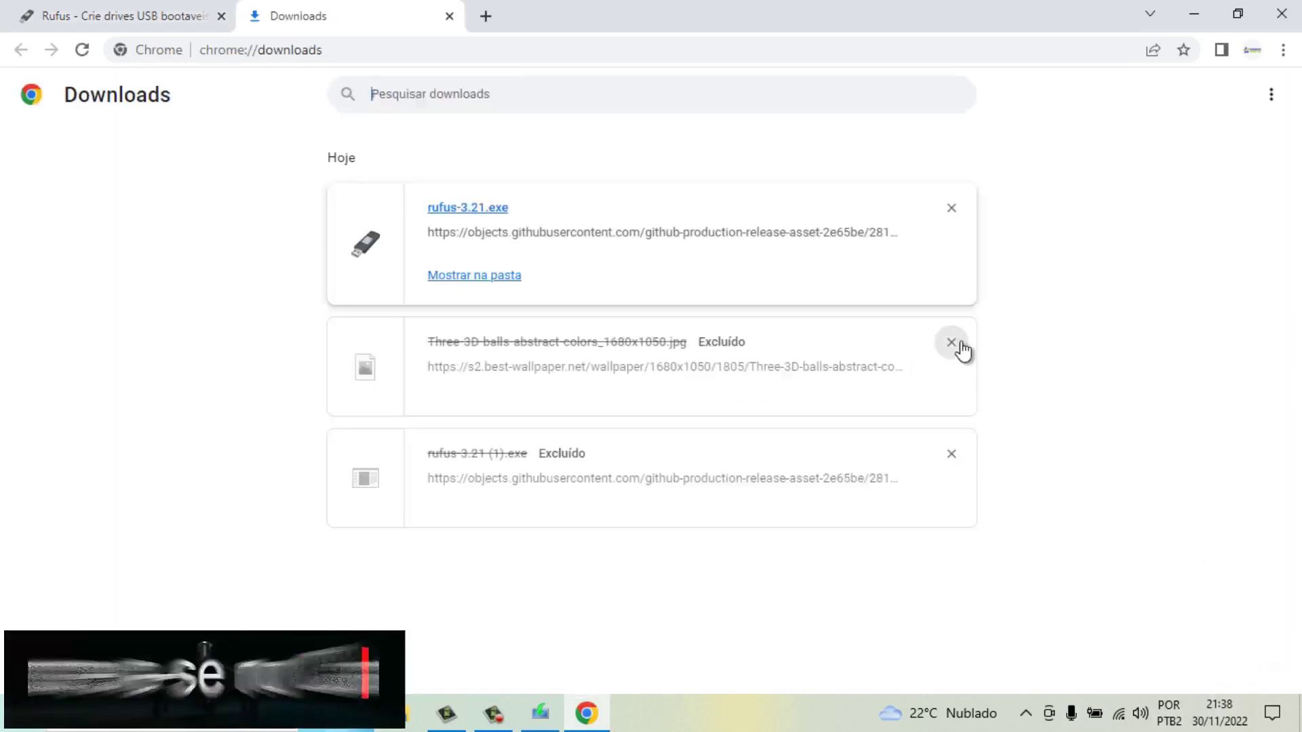
{"action": "left_click", "coordinate": [958, 343]}
{"action": "left_click", "coordinate": [959, 344]}
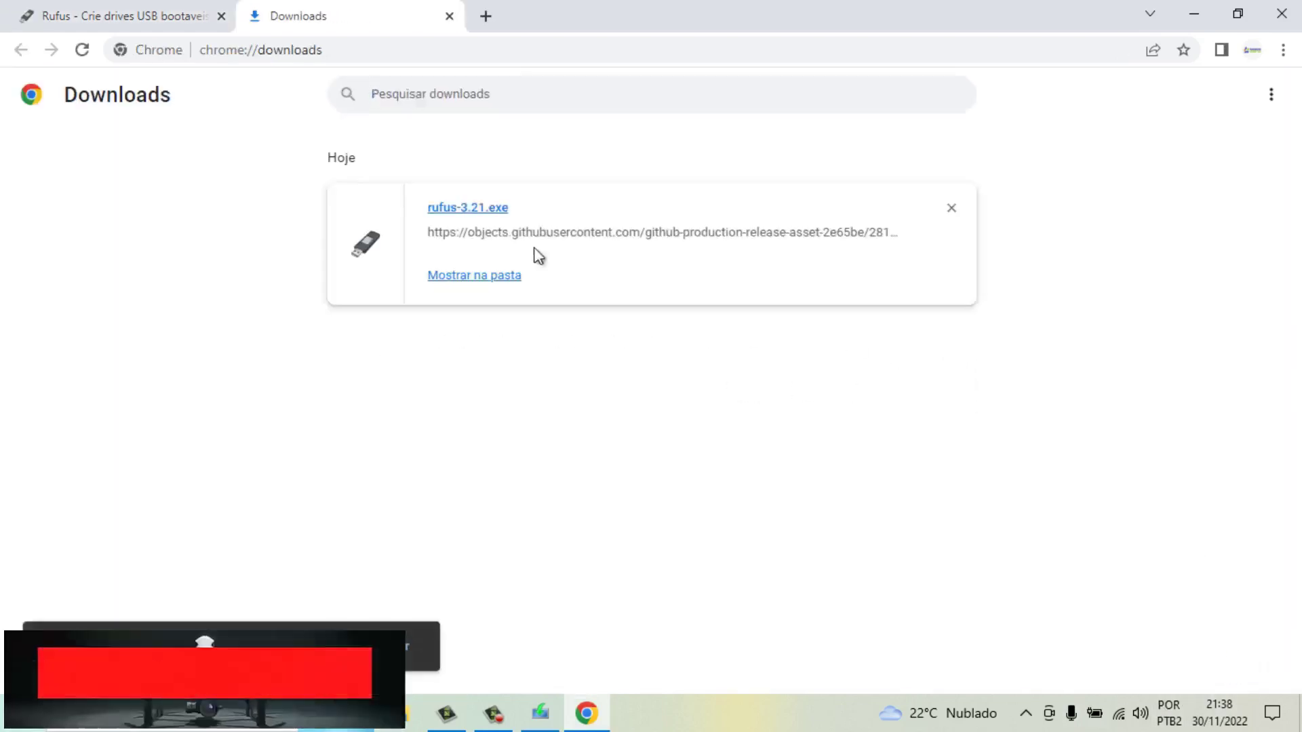
{"action": "left_click", "coordinate": [949, 211]}
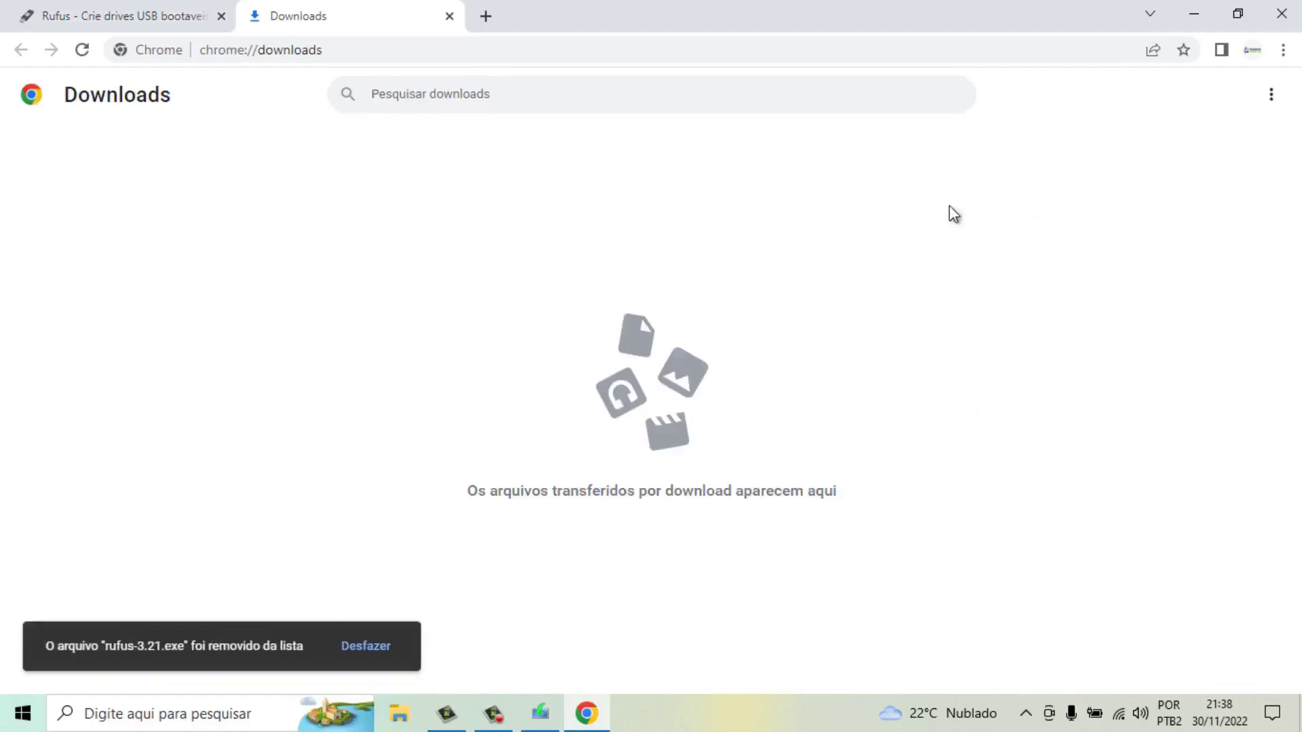
{"action": "left_click", "coordinate": [442, 18]}
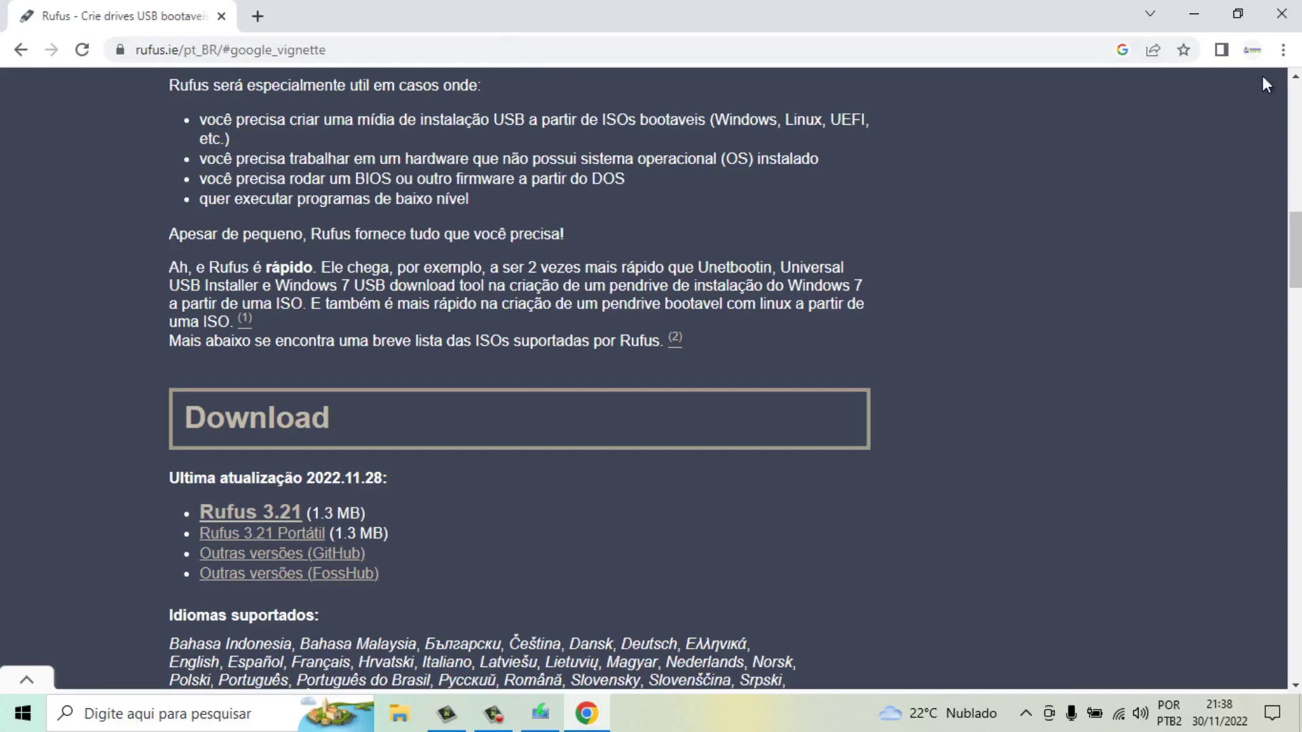
{"action": "left_click", "coordinate": [1281, 13]}
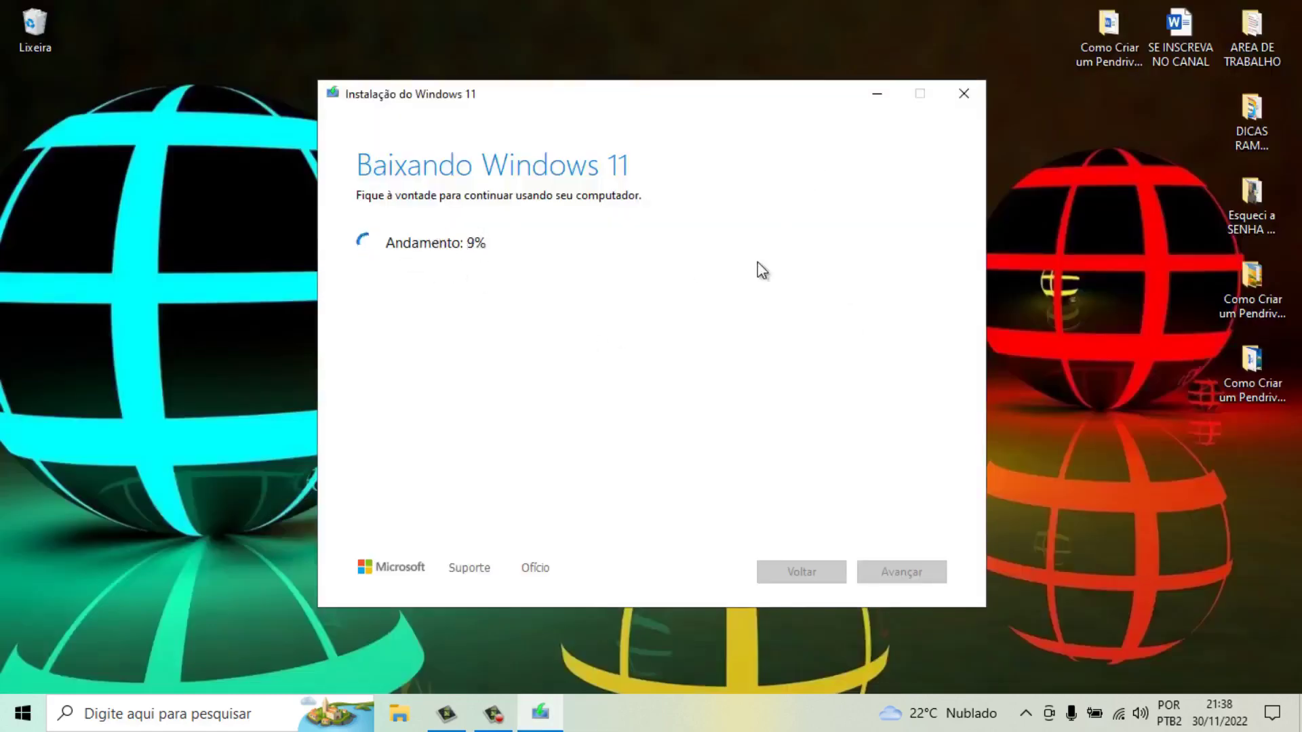
- Minimize the Windows 11 installation window and run rufus-3.21 from the Downloads folder in File Explorer
{"action": "left_click", "coordinate": [877, 96]}
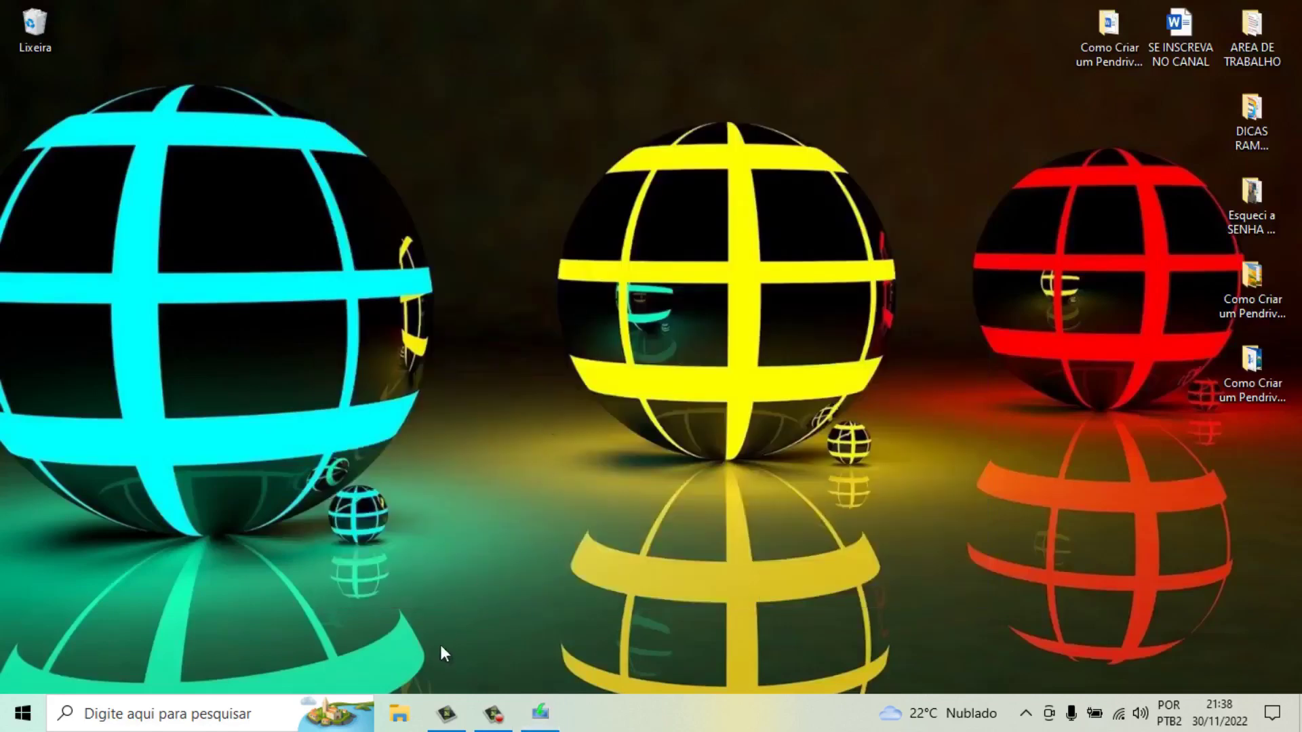
{"action": "left_click", "coordinate": [403, 721]}
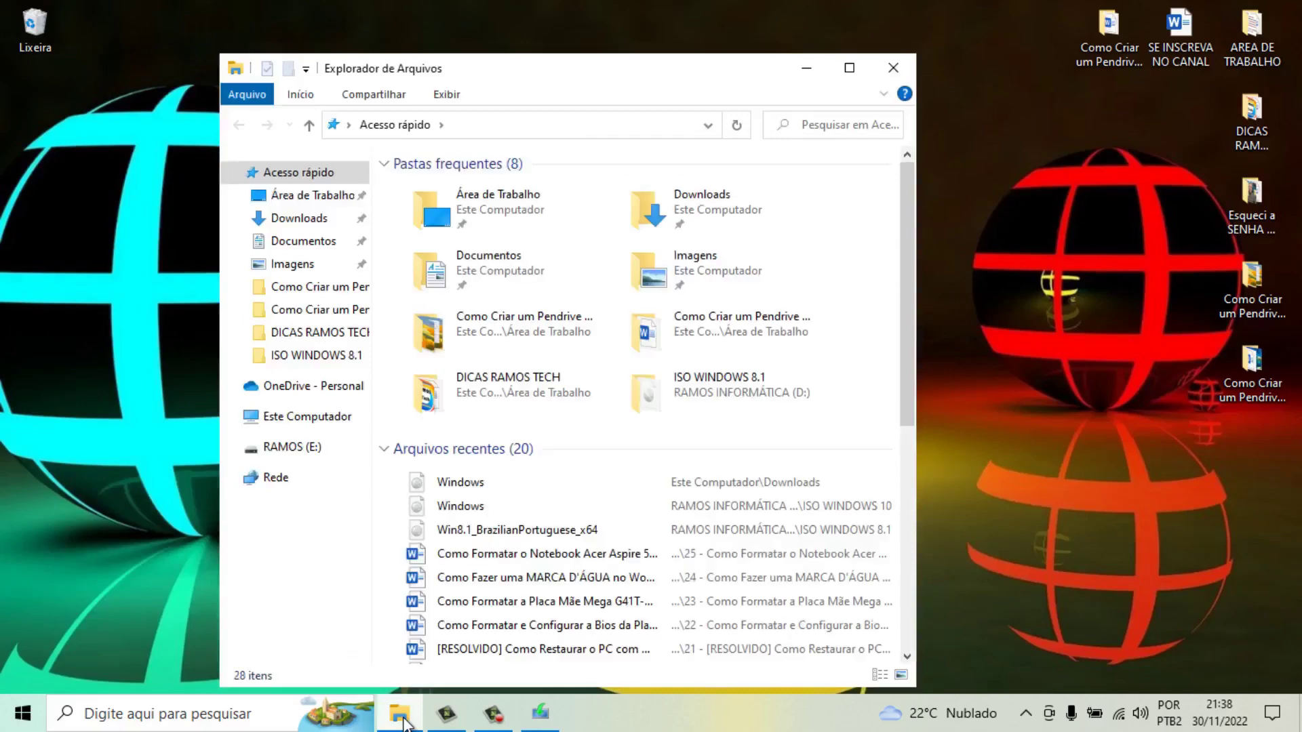
{"action": "left_click", "coordinate": [850, 69]}
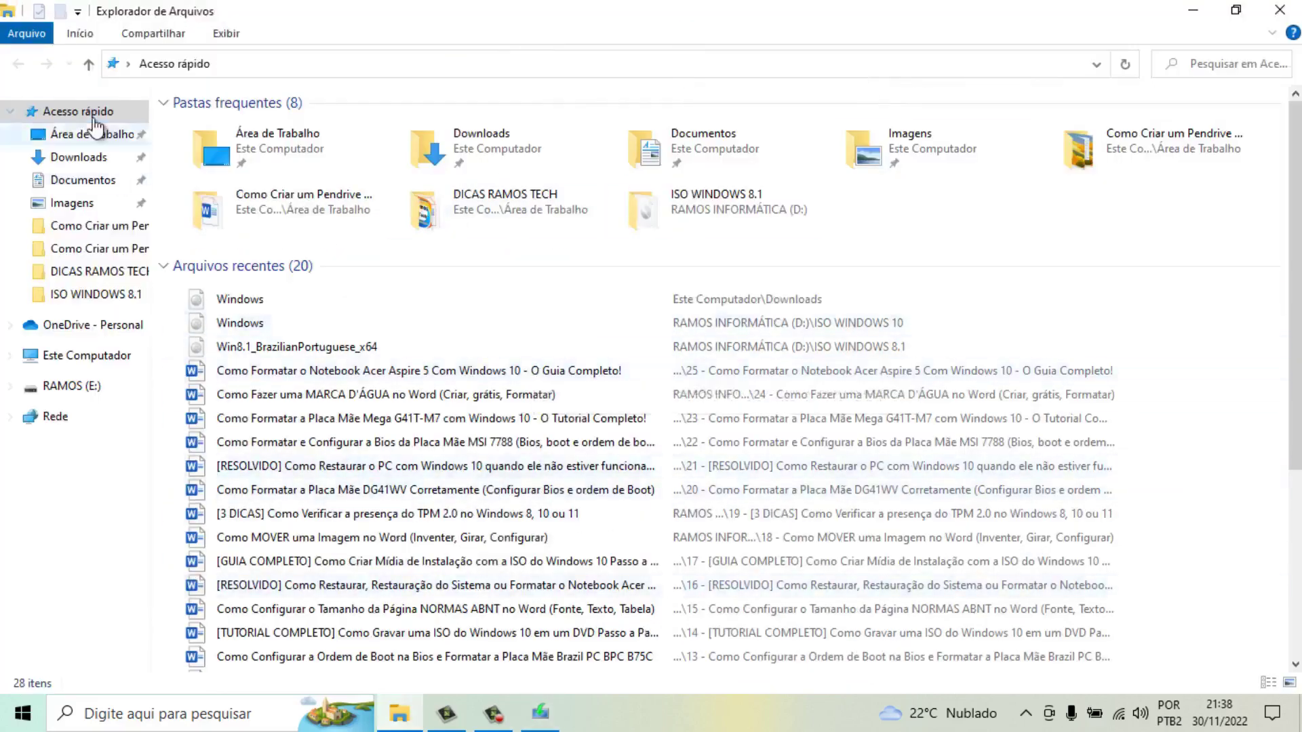
{"action": "left_click", "coordinate": [82, 158]}
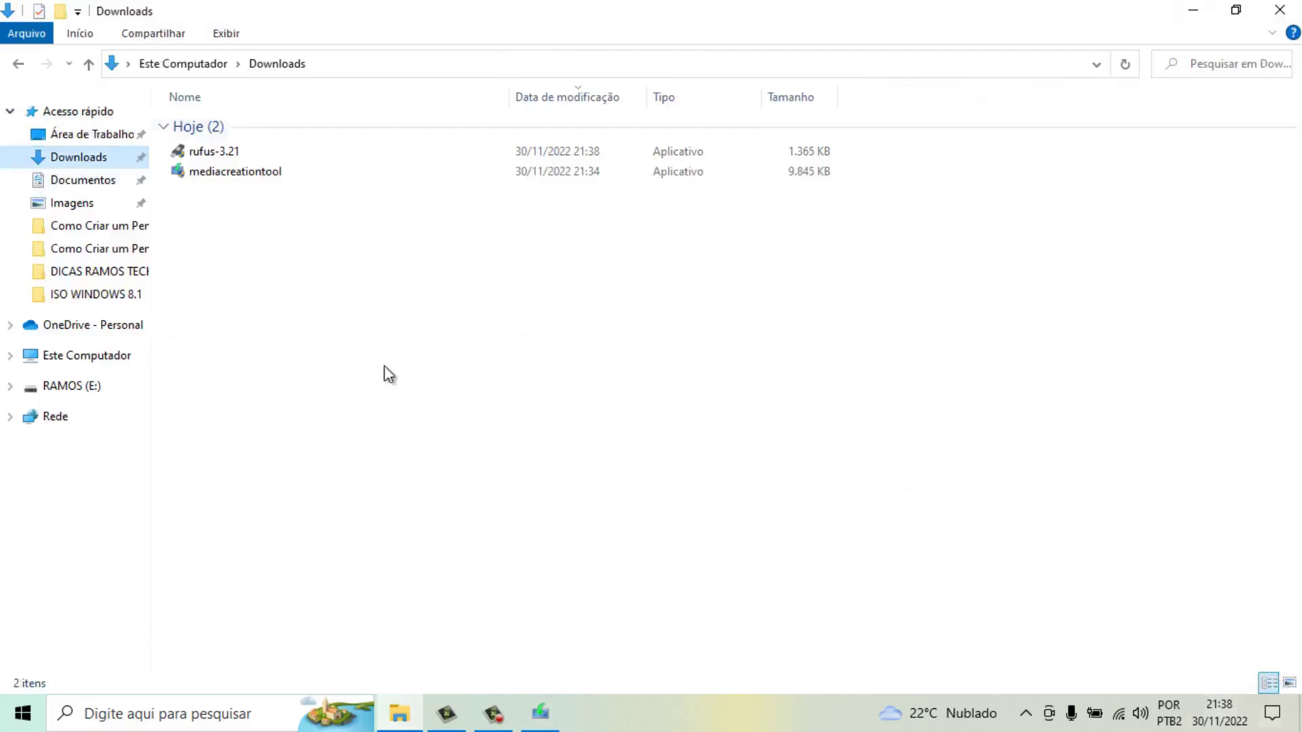
{"action": "left_click", "coordinate": [231, 173]}
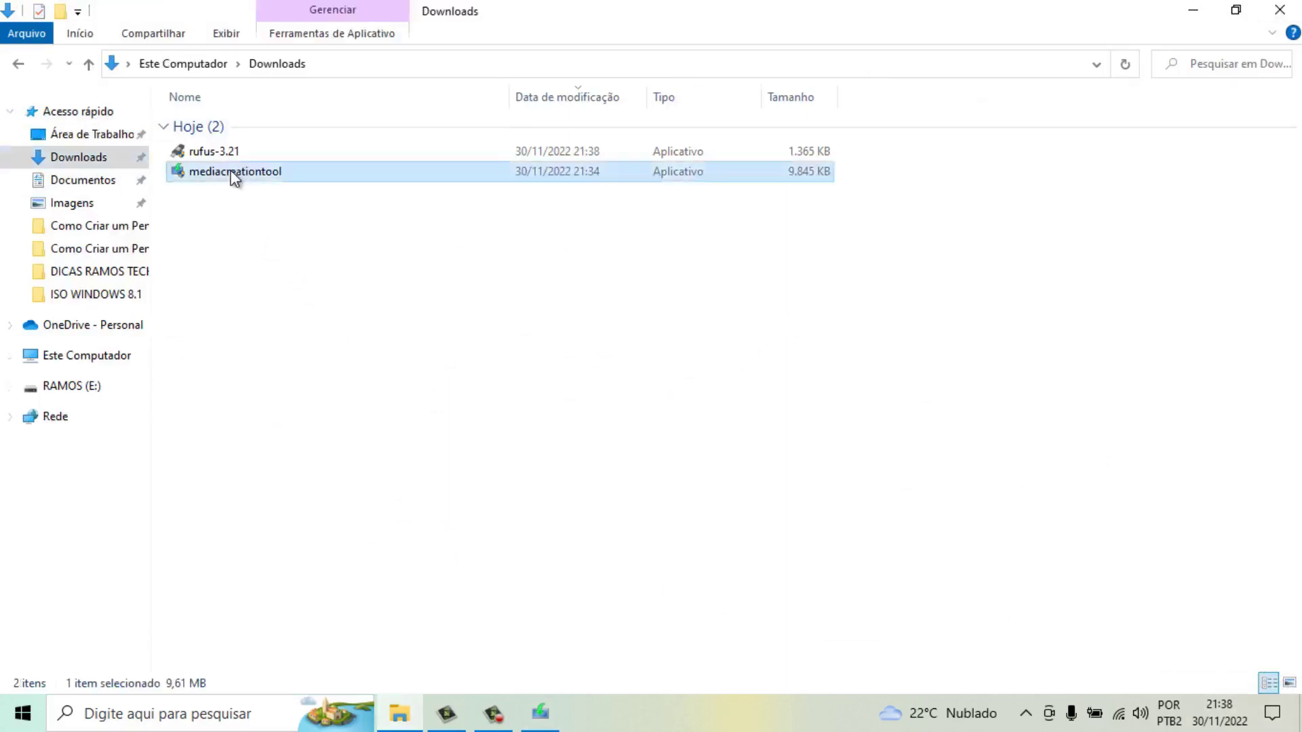
{"action": "mouse_move", "coordinate": [250, 172]}
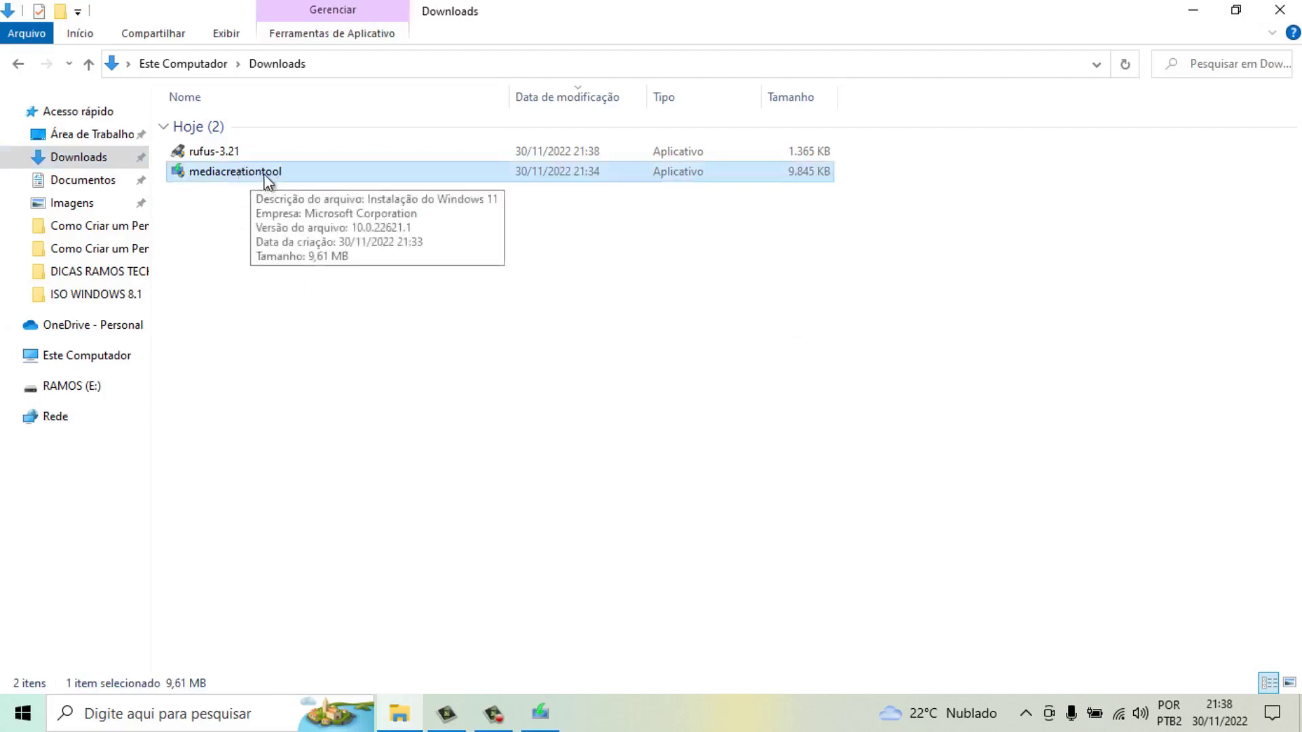
{"action": "left_click", "coordinate": [240, 148]}
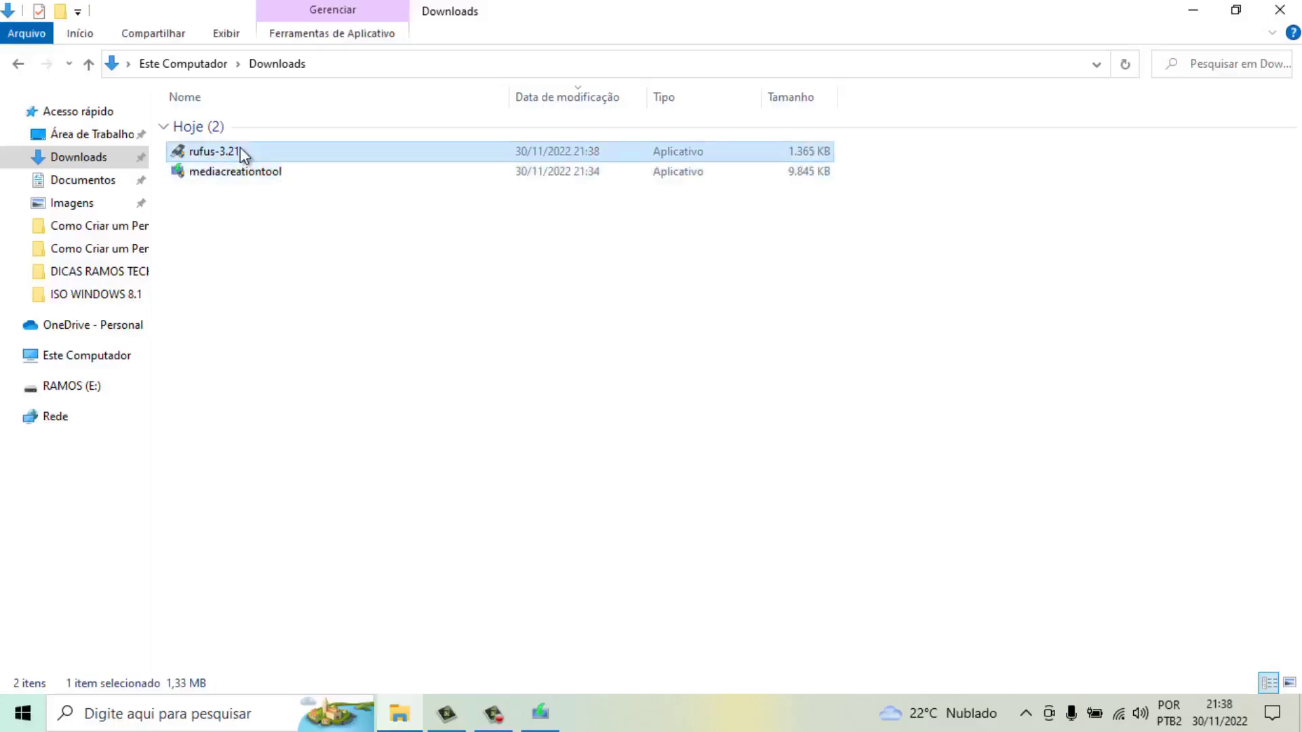
{"action": "double_click", "coordinate": [240, 148]}
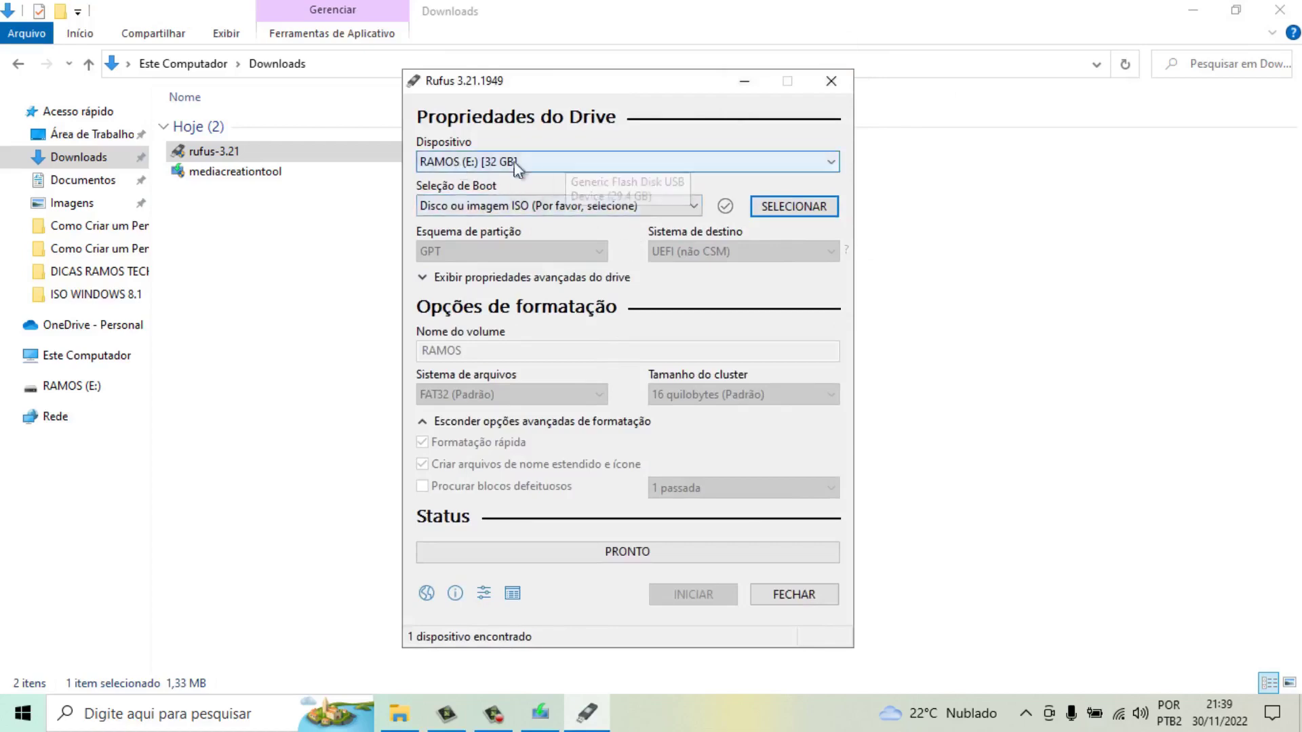
- Check the contents of USB drive E: in a new File Explorer window and return to Este Computador
{"action": "key", "text": "super+e"}
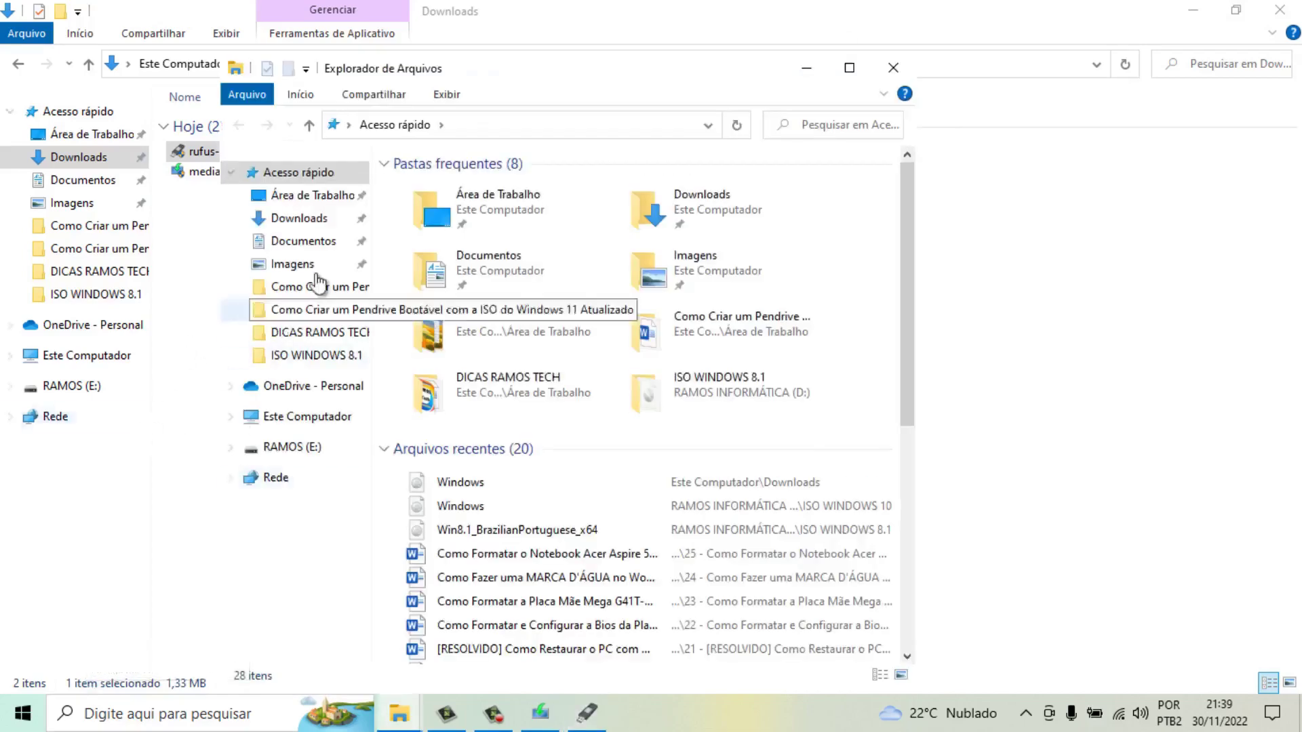
{"action": "left_click", "coordinate": [863, 70]}
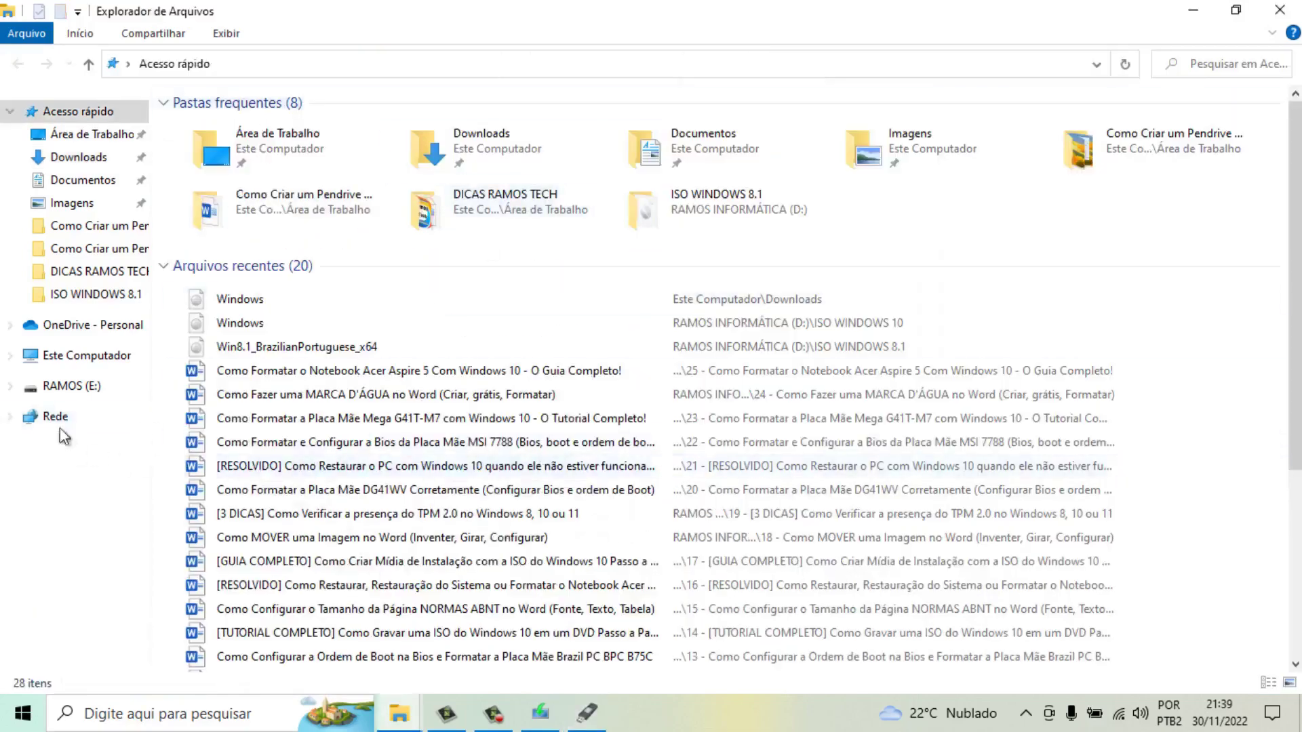
{"action": "left_click", "coordinate": [72, 359]}
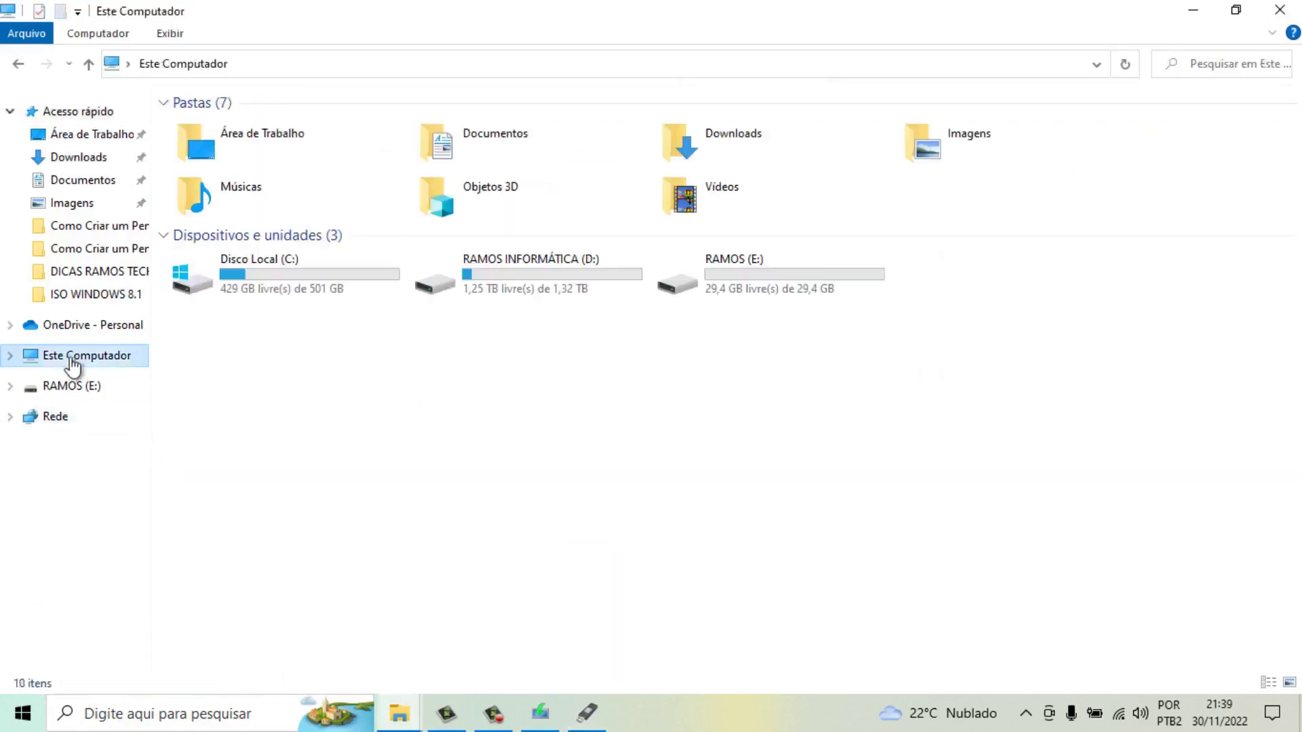
{"action": "double_click", "coordinate": [770, 274]}
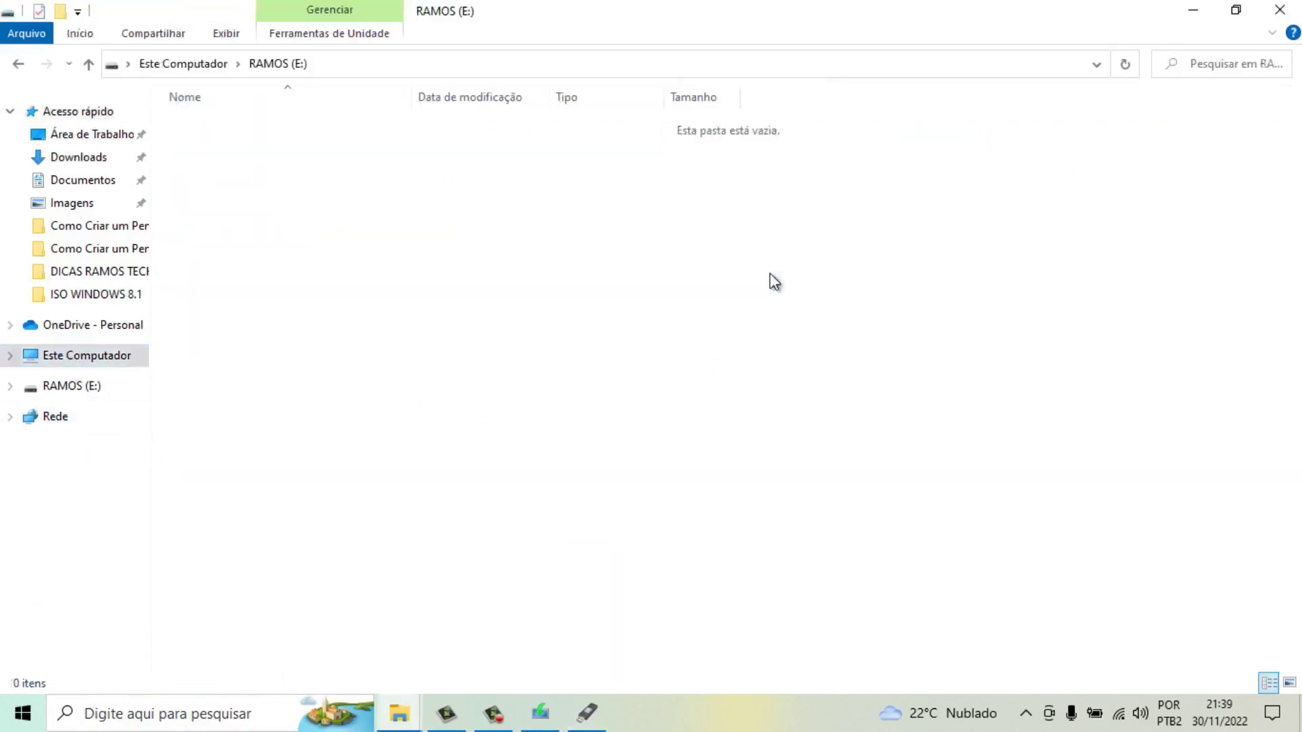
{"action": "left_click", "coordinate": [21, 65]}
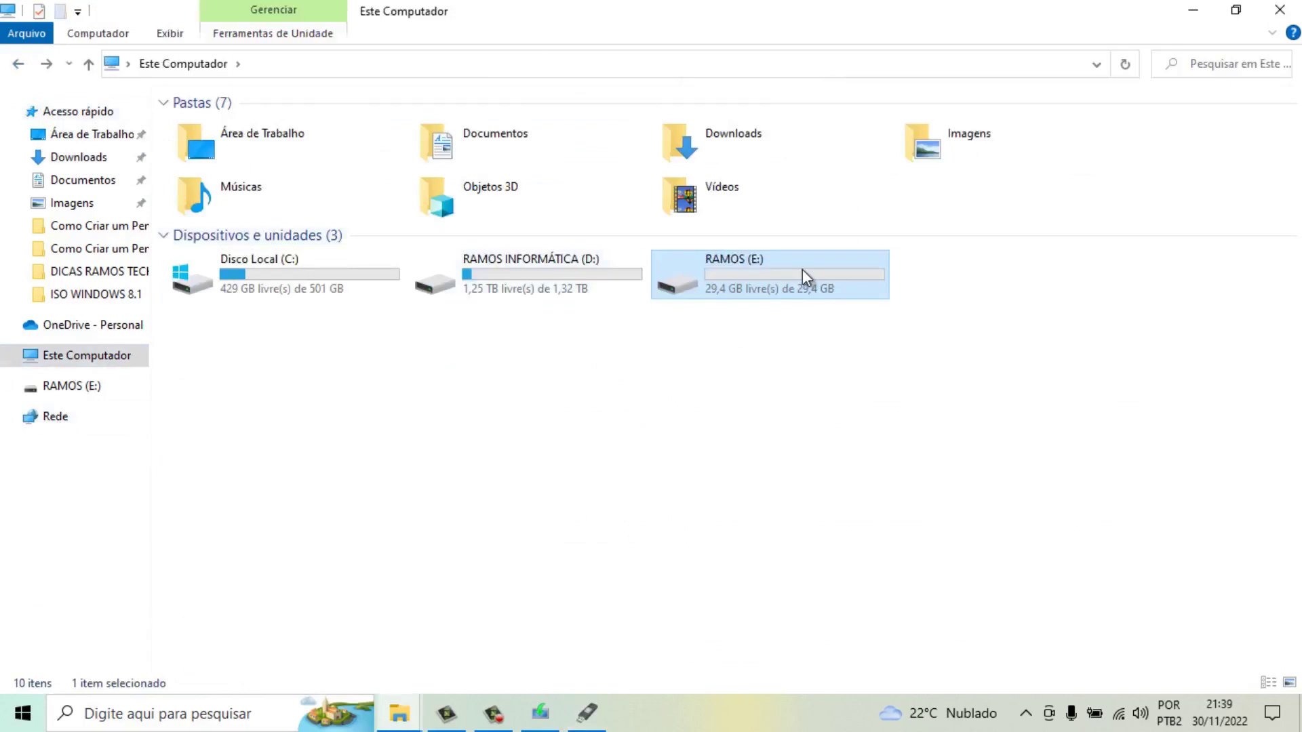
- Recheck the contents of USB drive RAMOS (E:) and close that File Explorer window
{"action": "double_click", "coordinate": [802, 270]}
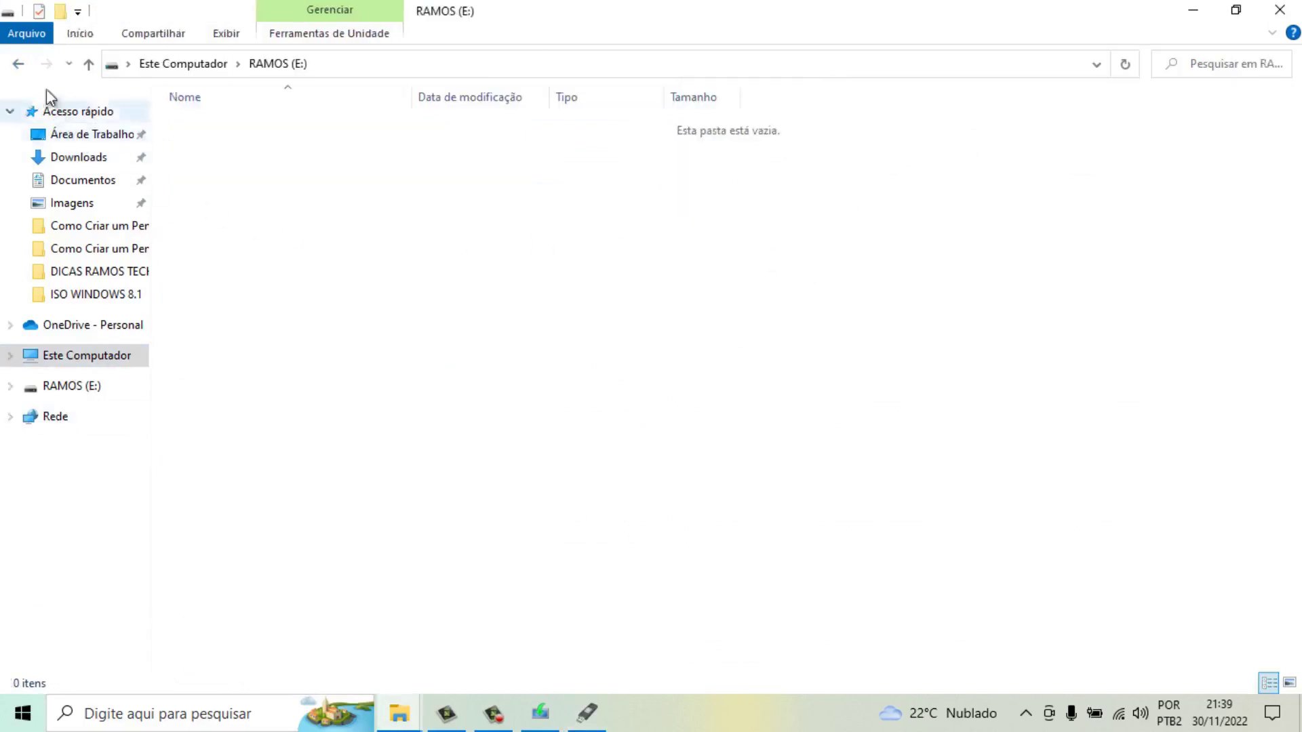
{"action": "left_click", "coordinate": [18, 63]}
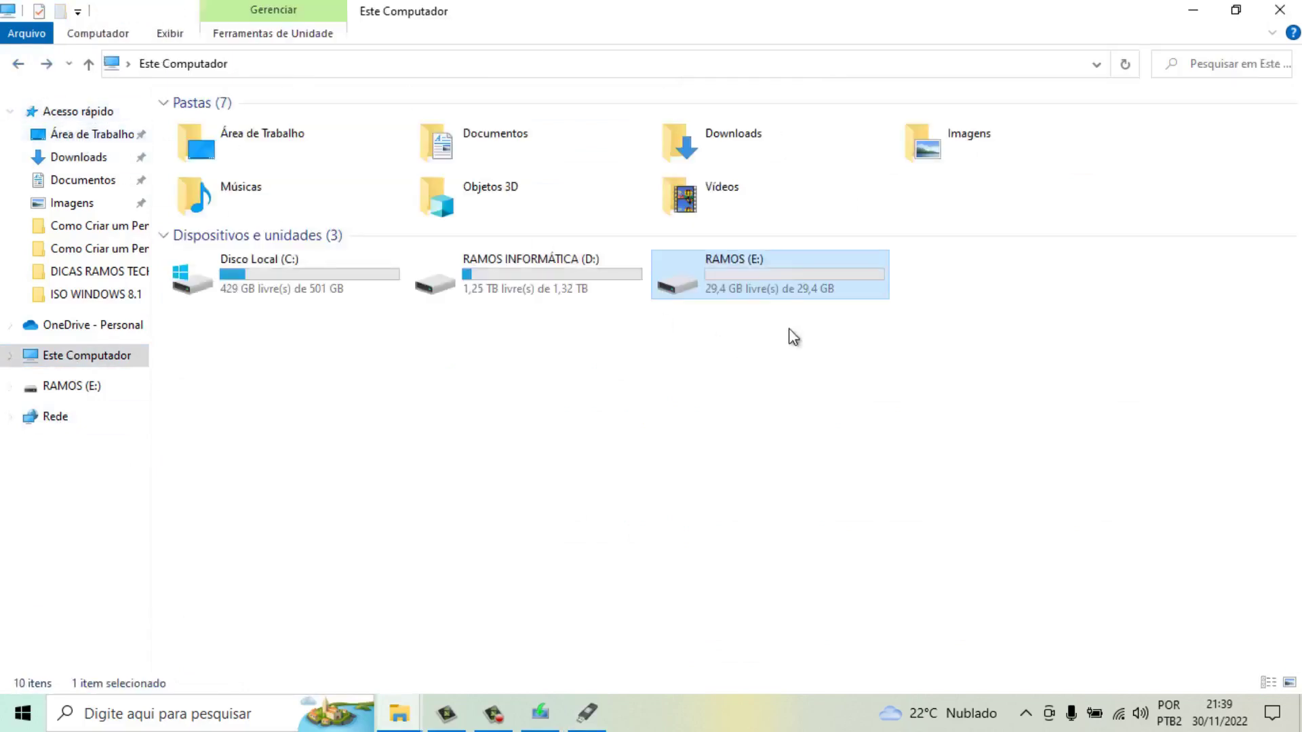
{"action": "left_click", "coordinate": [1279, 10]}
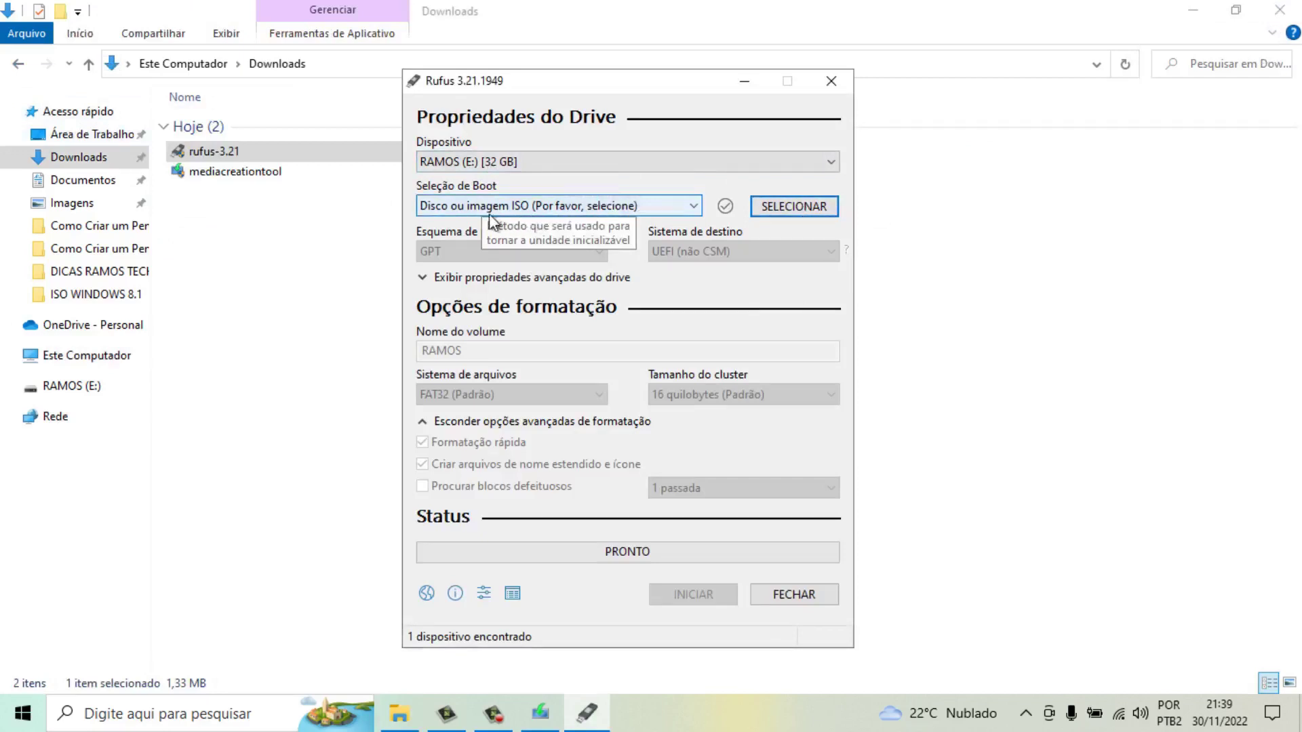
- Load the Windows image from the ISO WINDOWS 11 folder on drive D: as the boot selection
{"action": "left_click", "coordinate": [786, 208]}
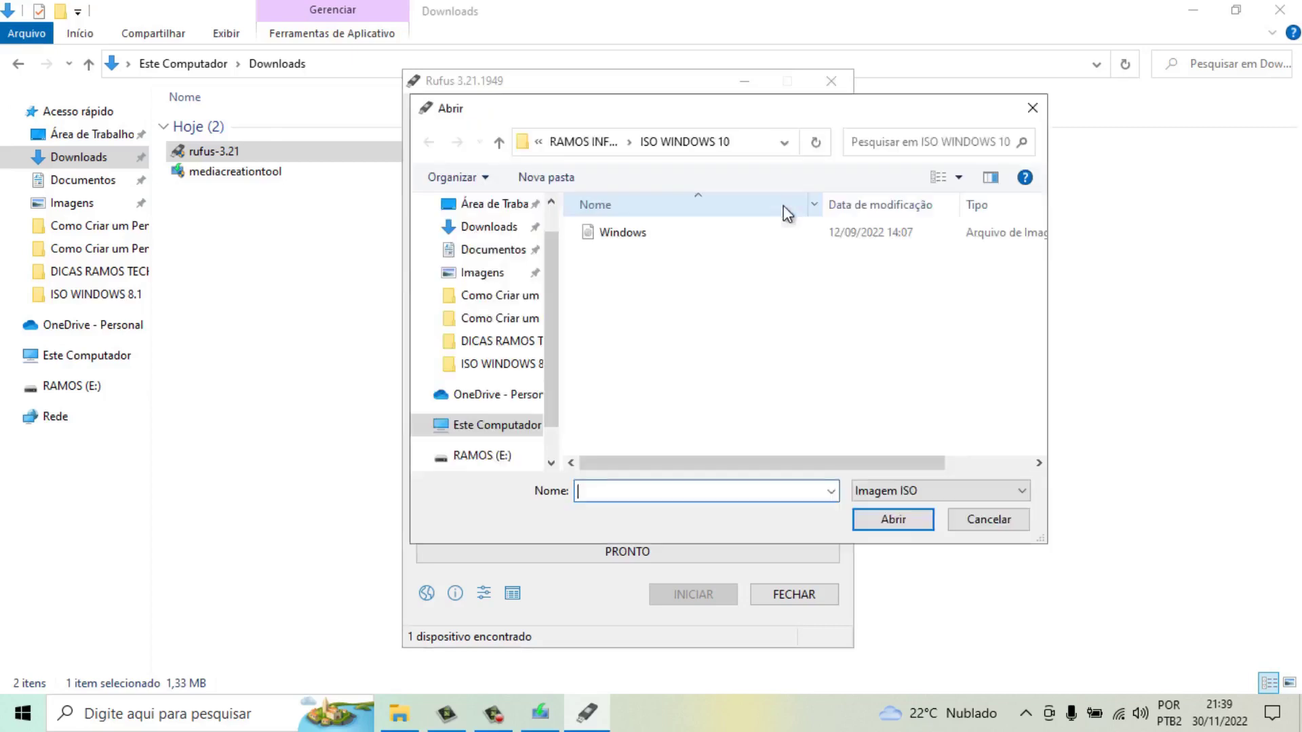
{"action": "left_click_drag", "start_coordinate": [548, 246], "coordinate": [555, 177]}
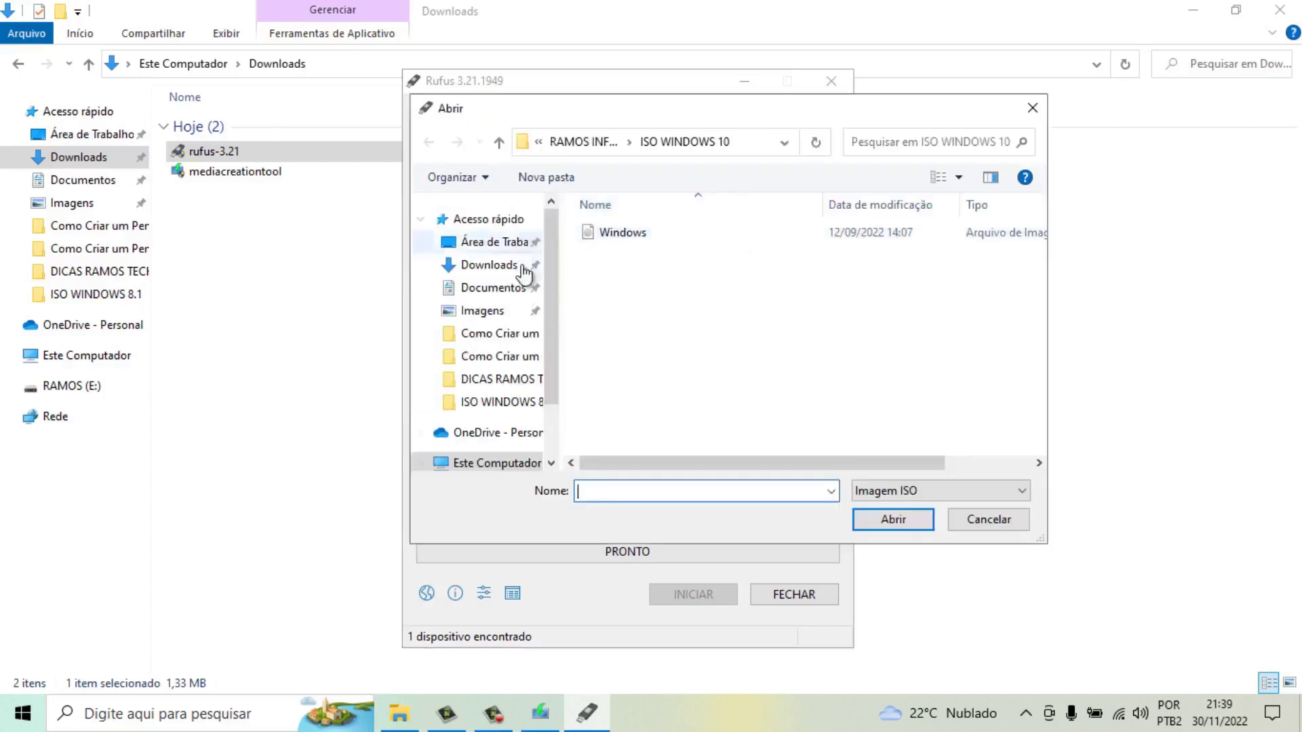
{"action": "left_click", "coordinate": [495, 463]}
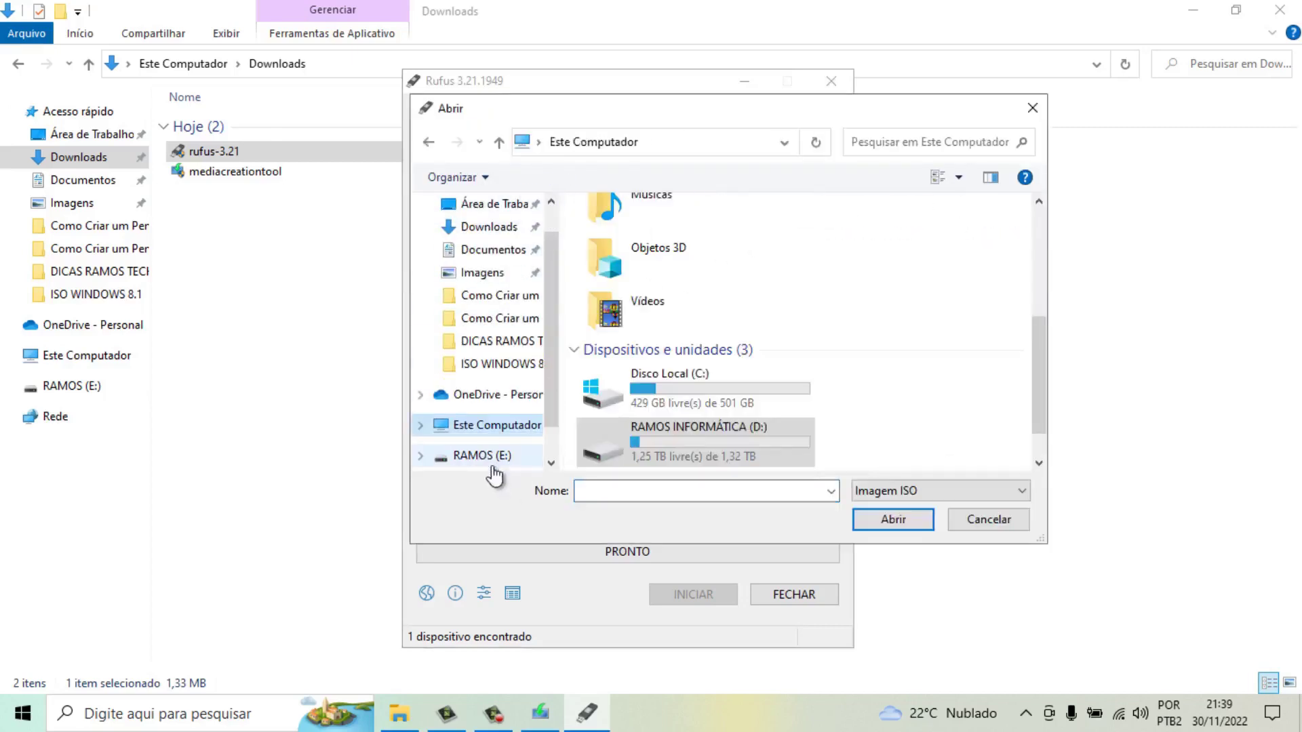
{"action": "scroll", "coordinate": [1040, 343], "scroll_direction": "down", "scroll_amount": 1}
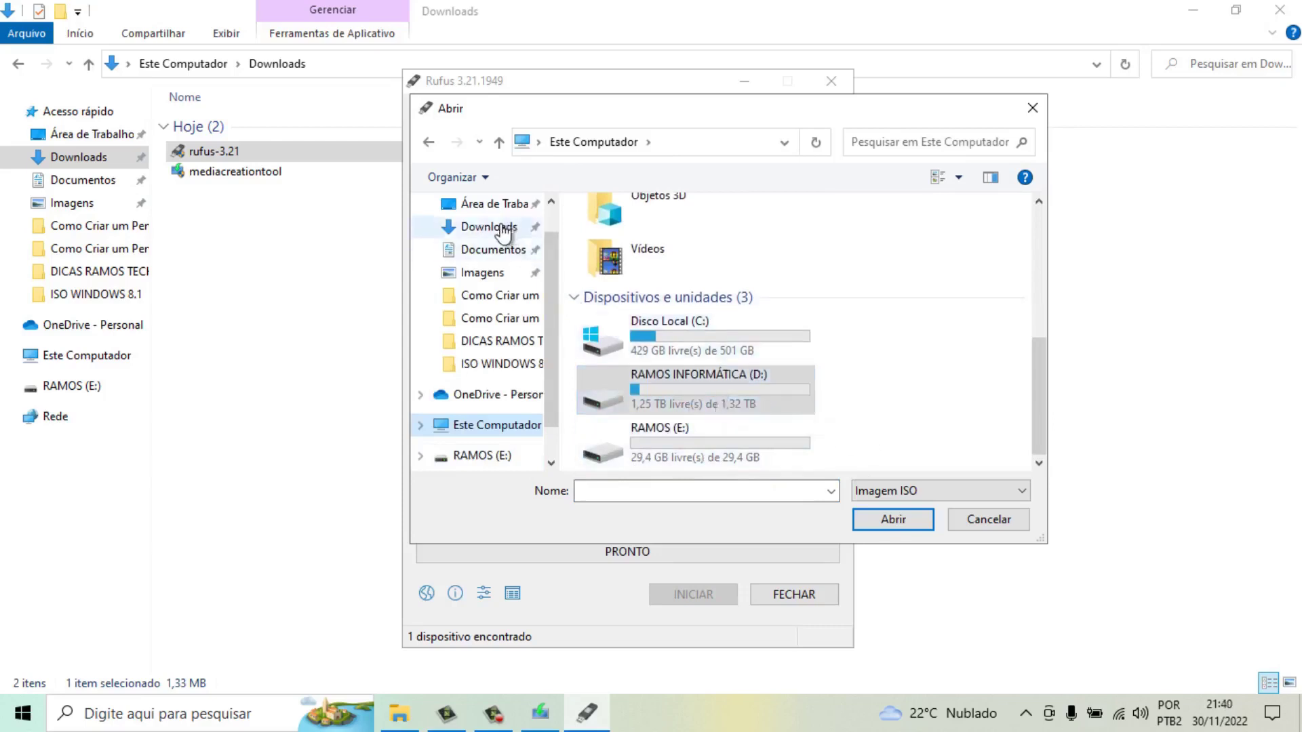
{"action": "double_click", "coordinate": [706, 388]}
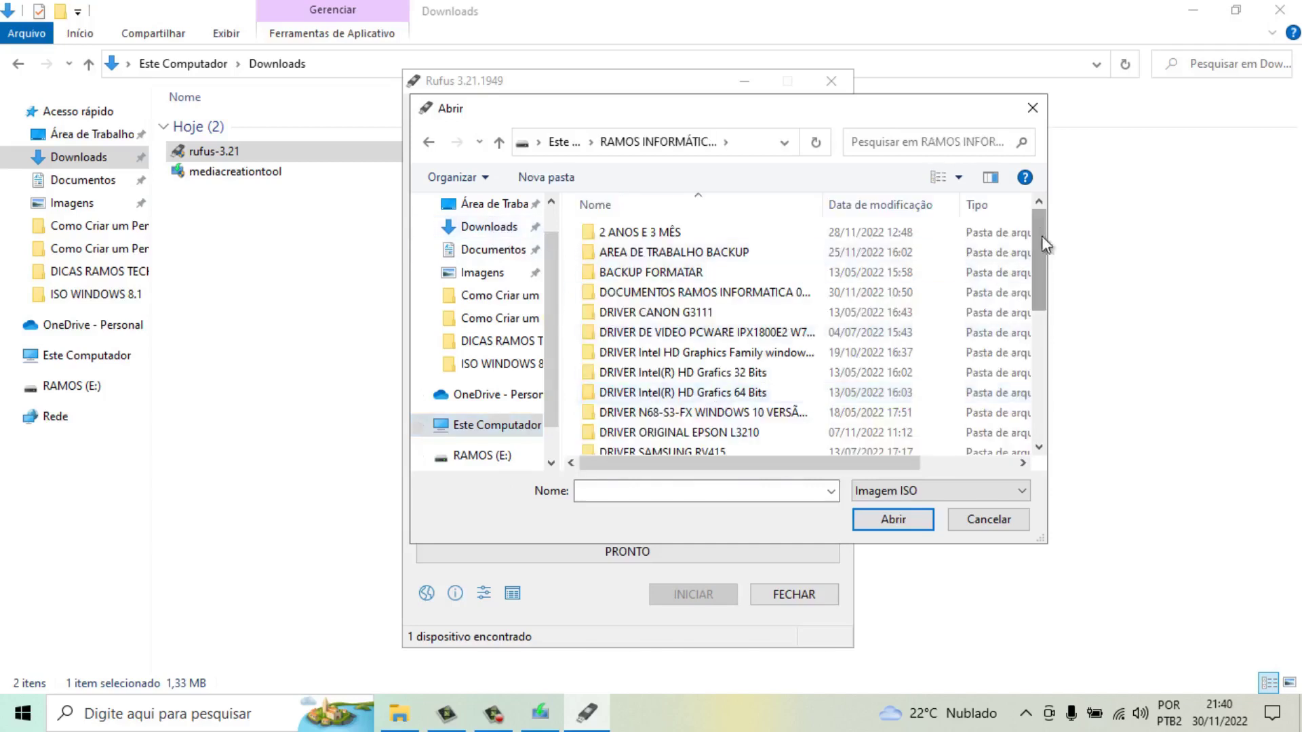
{"action": "left_click_drag", "start_coordinate": [1041, 234], "coordinate": [1046, 368]}
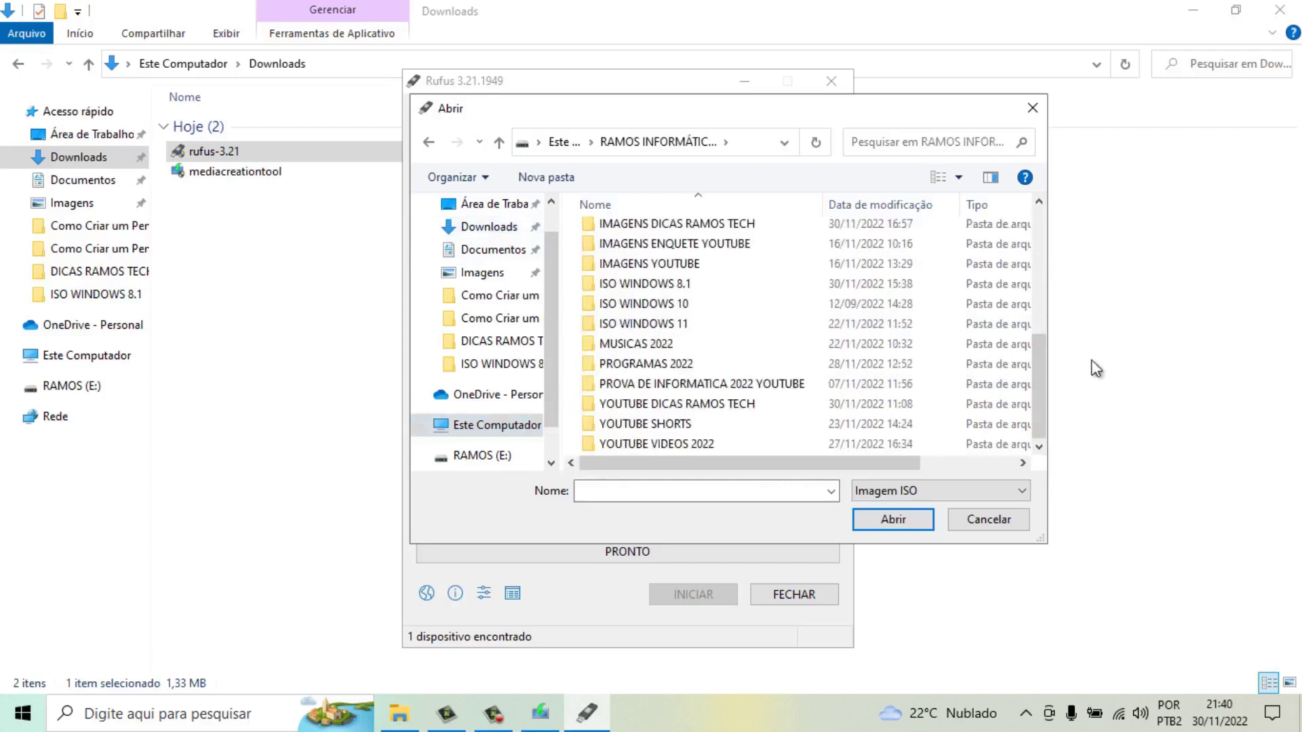
{"action": "double_click", "coordinate": [687, 325]}
{"action": "left_click", "coordinate": [657, 232]}
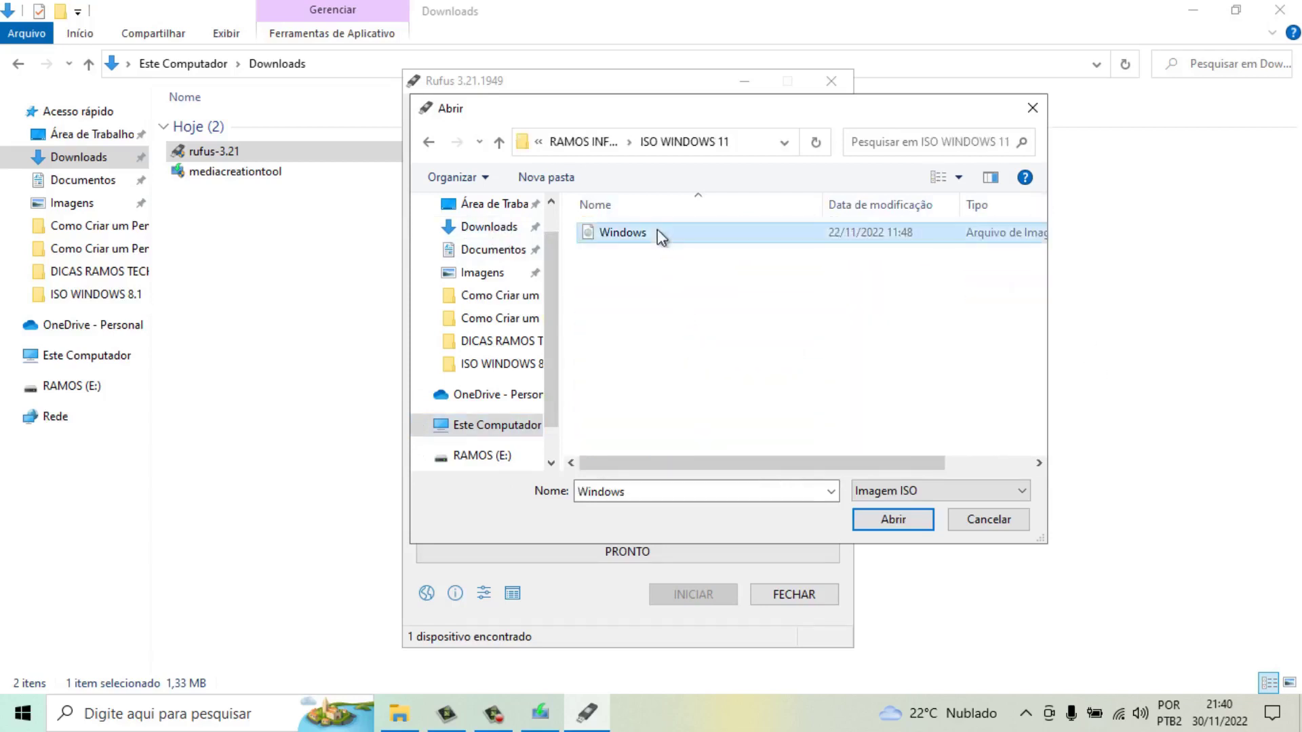
{"action": "left_click", "coordinate": [884, 522]}
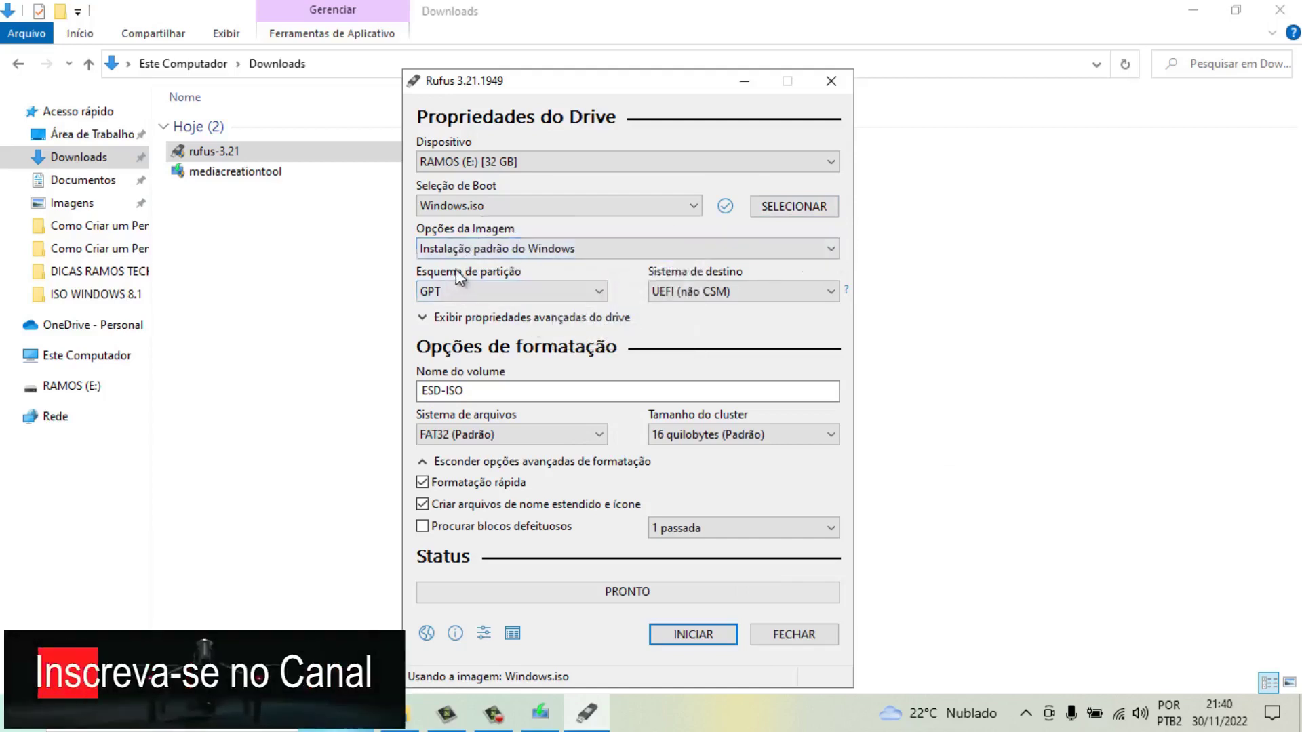
- Try the MBR partition scheme and set the scheme back to GPT
{"action": "left_click", "coordinate": [599, 297]}
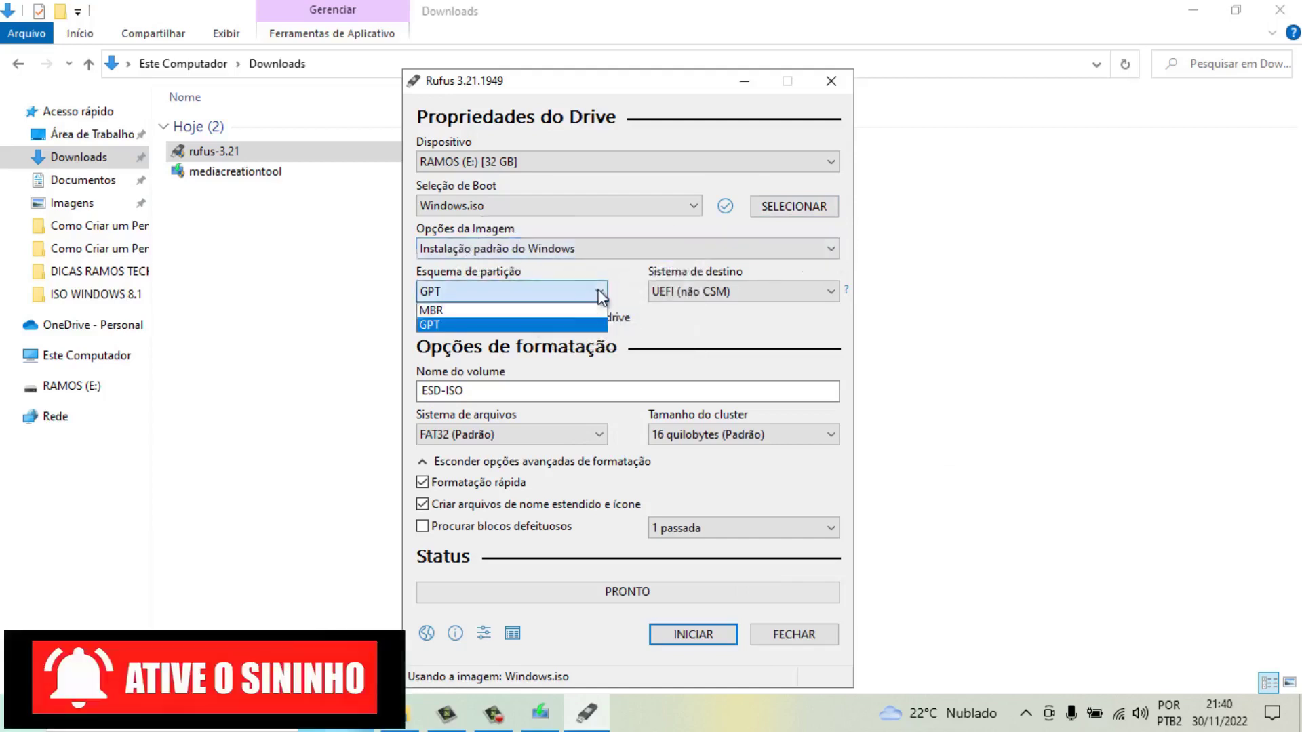
{"action": "left_click", "coordinate": [492, 315]}
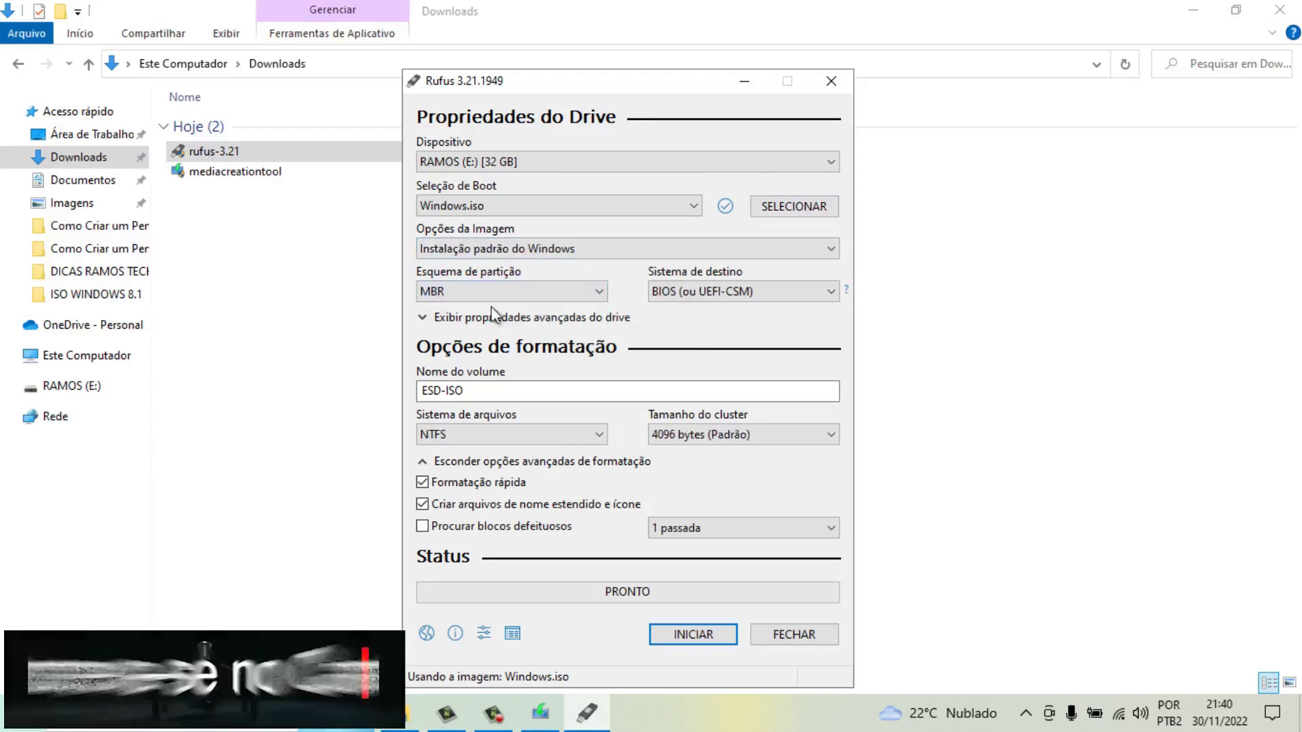
{"action": "left_click", "coordinate": [602, 293]}
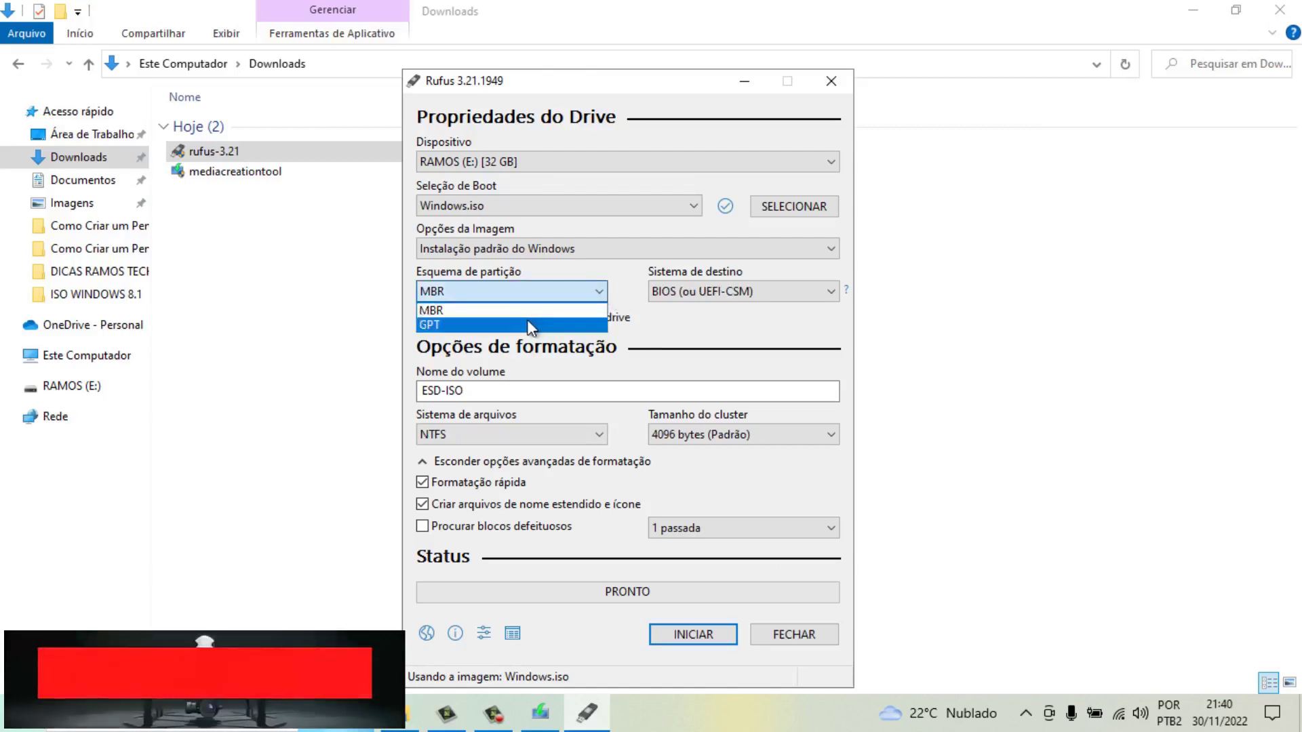
{"action": "left_click", "coordinate": [527, 320]}
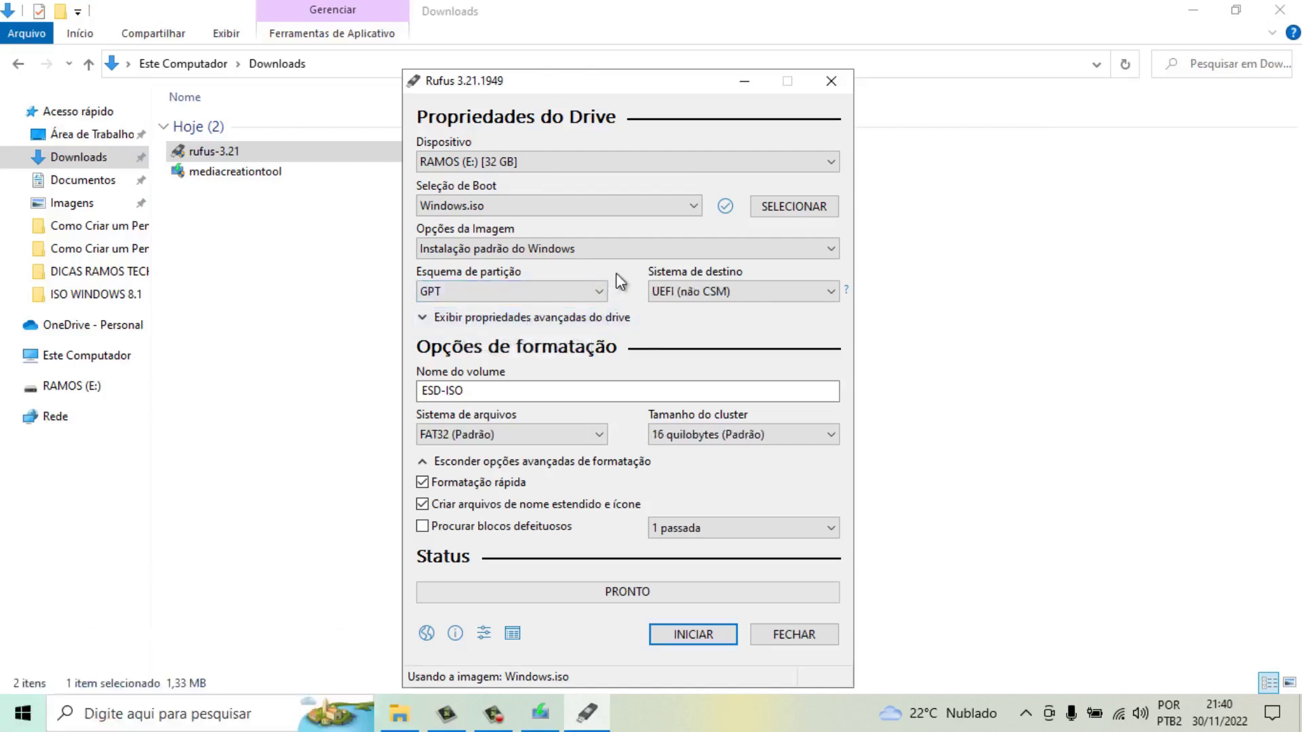
{"action": "left_click", "coordinate": [605, 293]}
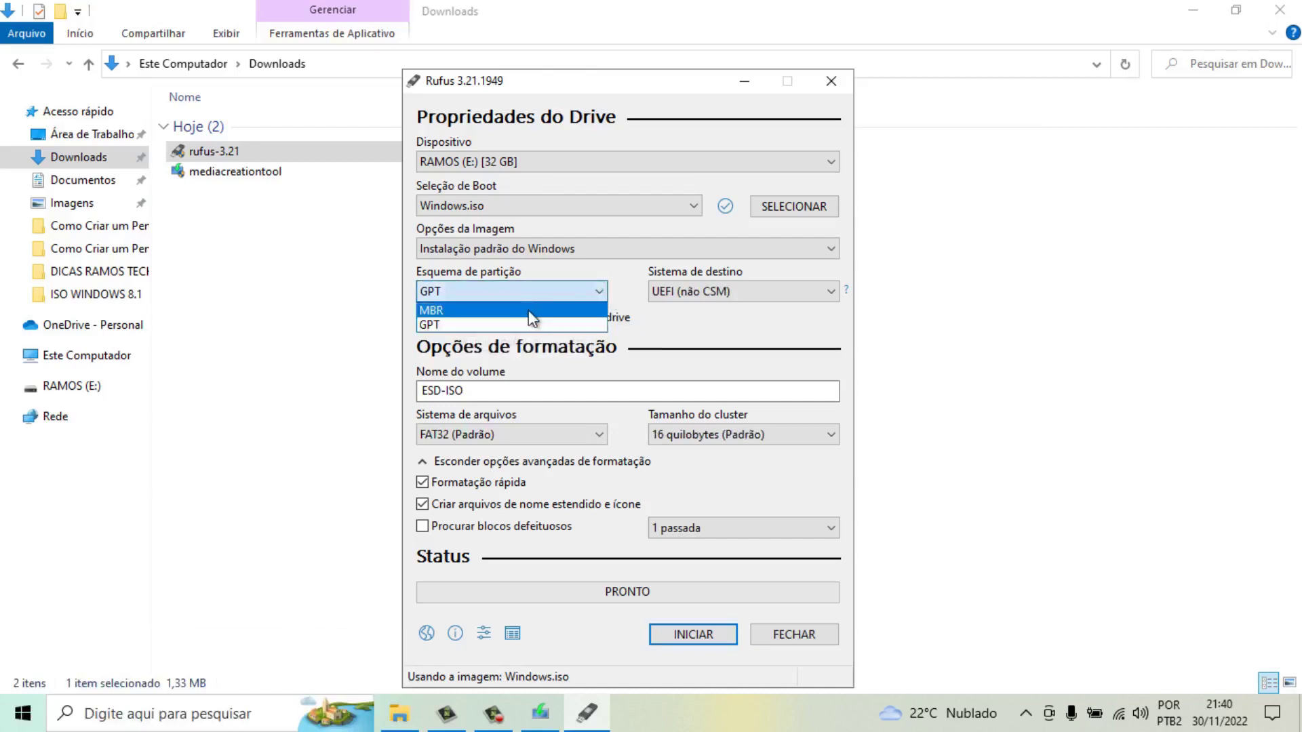
{"action": "left_click", "coordinate": [573, 322]}
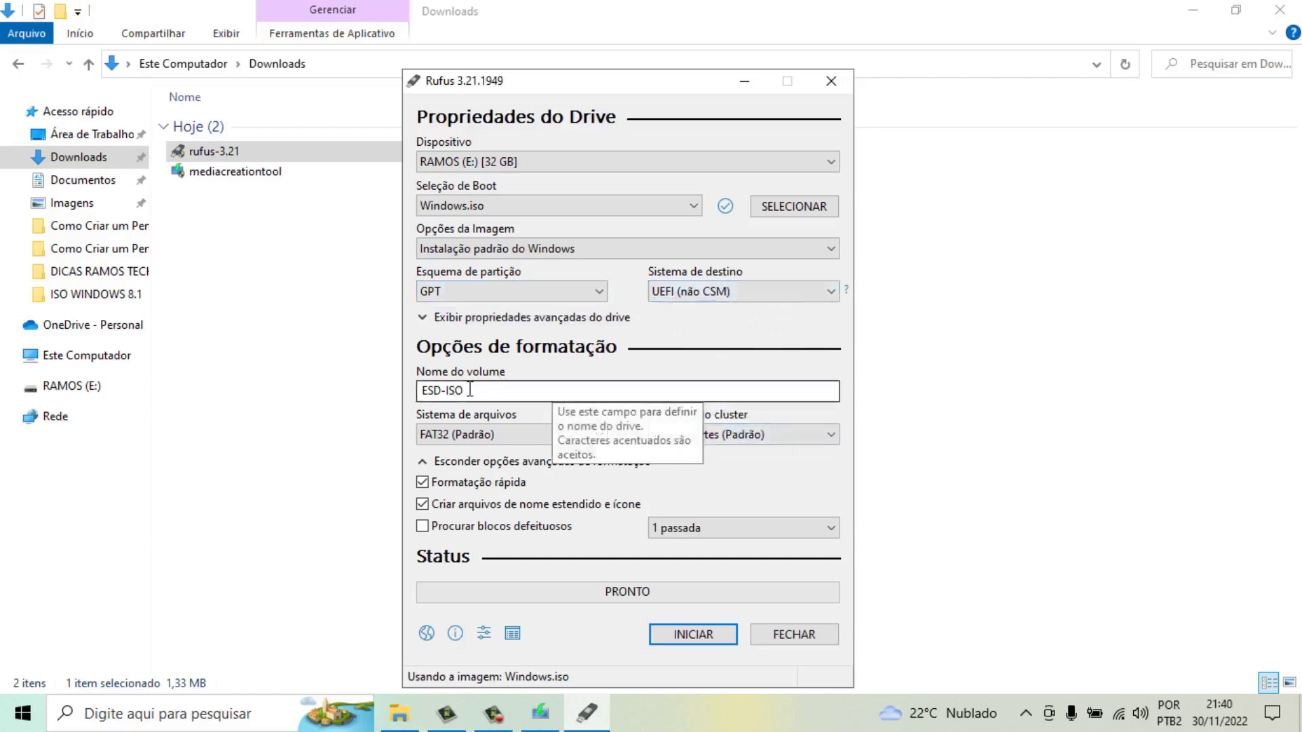
- Set the volume name to "Pendrive windows 11" and collapse and re-expand the advanced formatting options
{"action": "left_click_drag", "start_coordinate": [467, 391], "coordinate": [402, 394]}
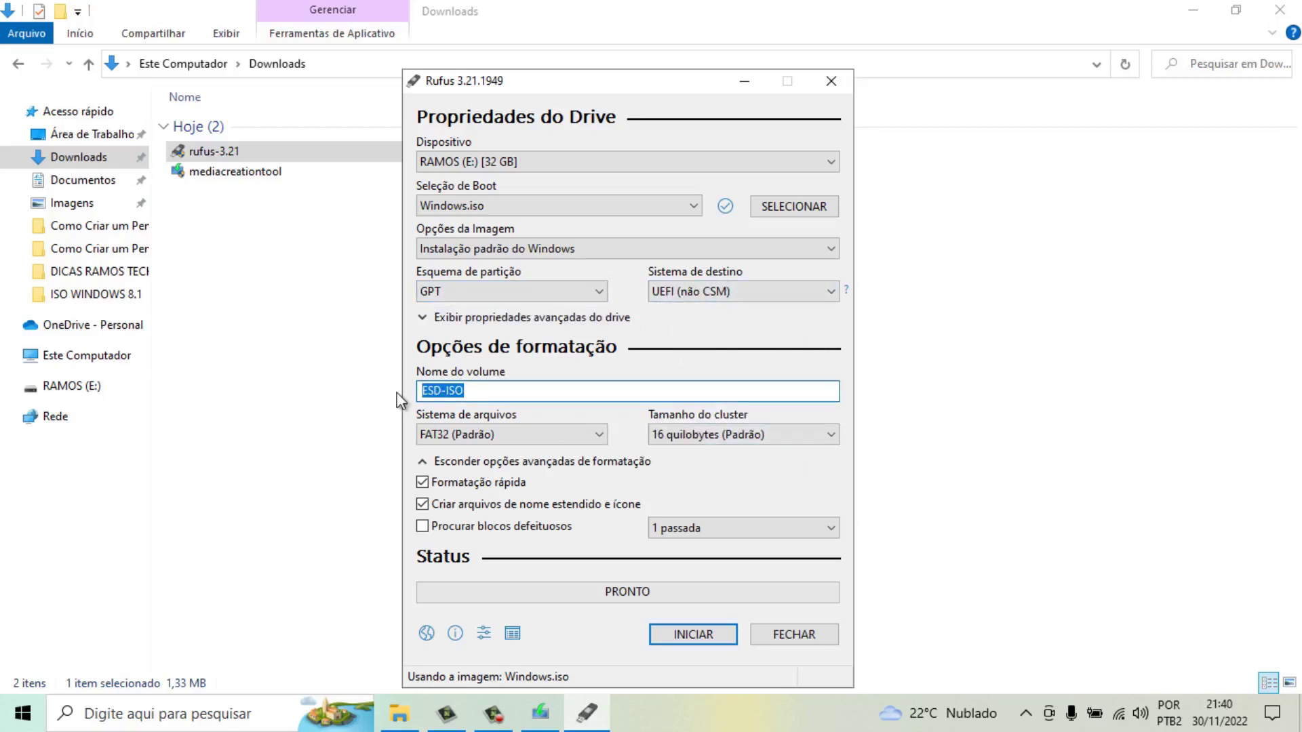
{"action": "type", "text": "Pendrive windows 11"}
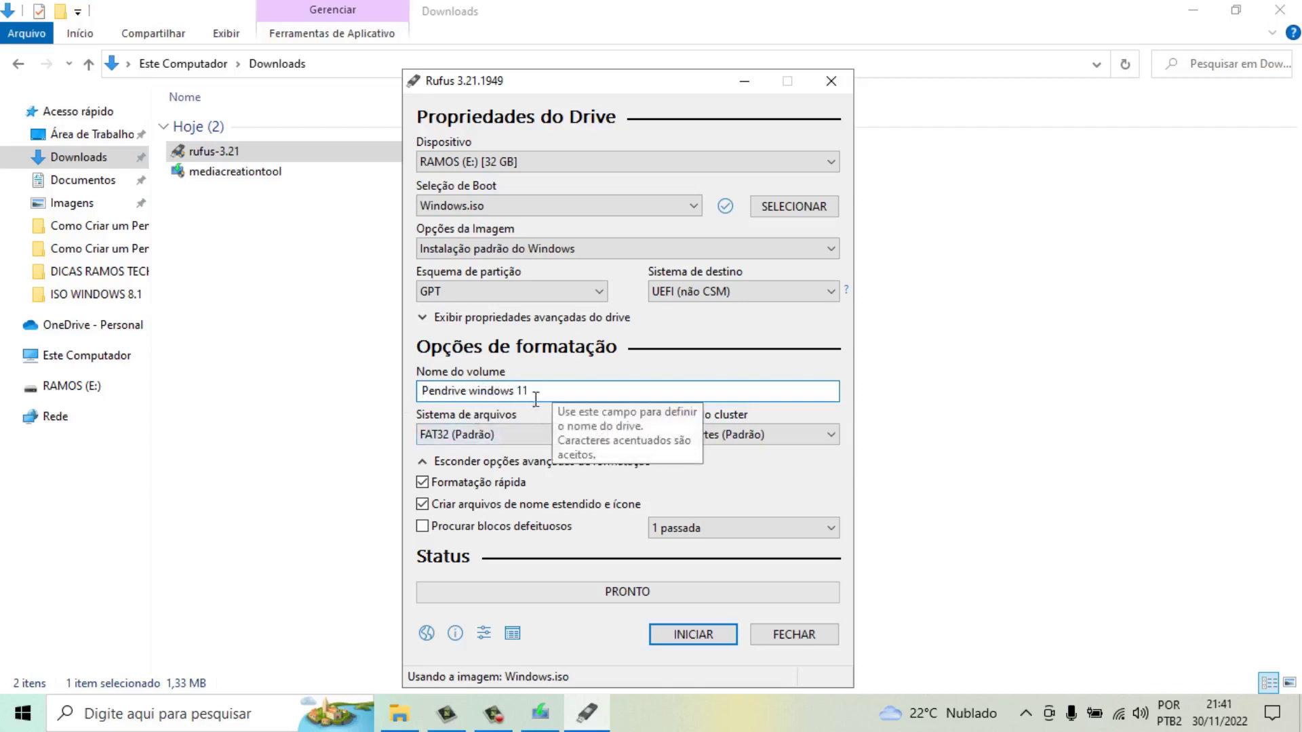
{"action": "left_click_drag", "start_coordinate": [535, 400], "coordinate": [421, 394]}
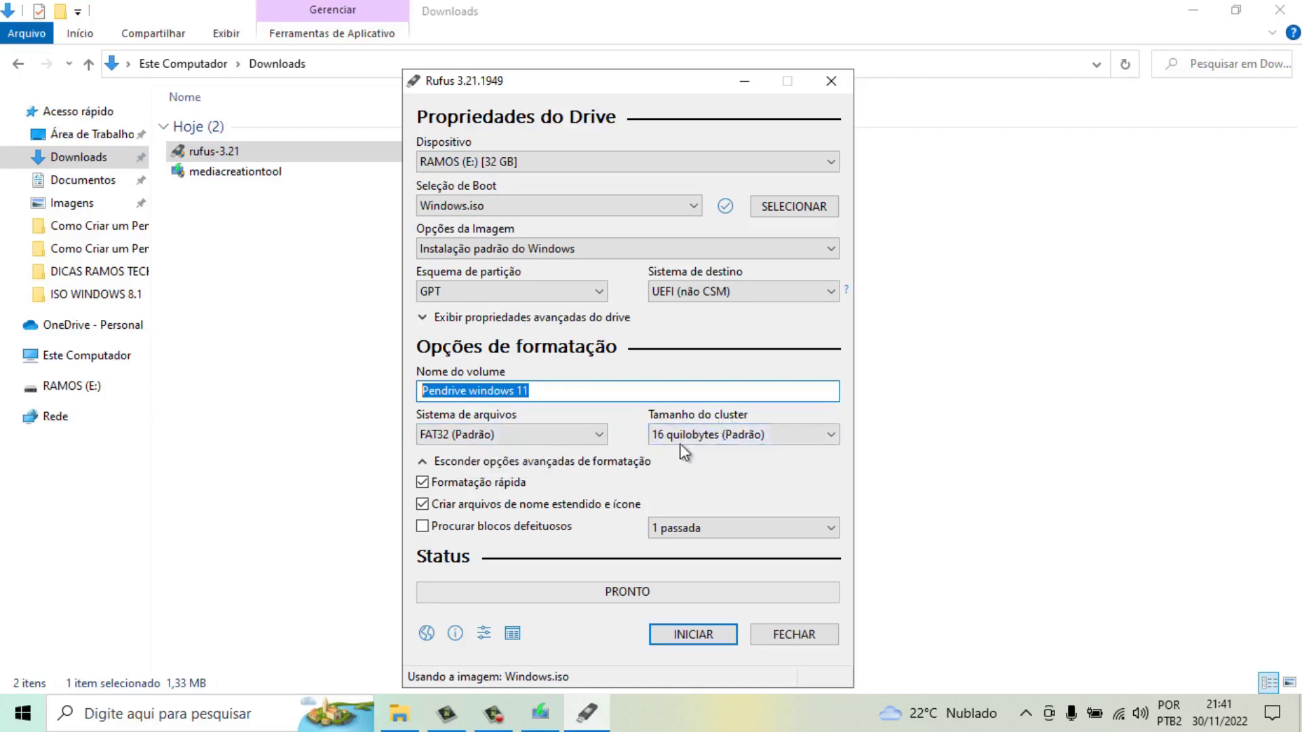
{"action": "left_click", "coordinate": [421, 461]}
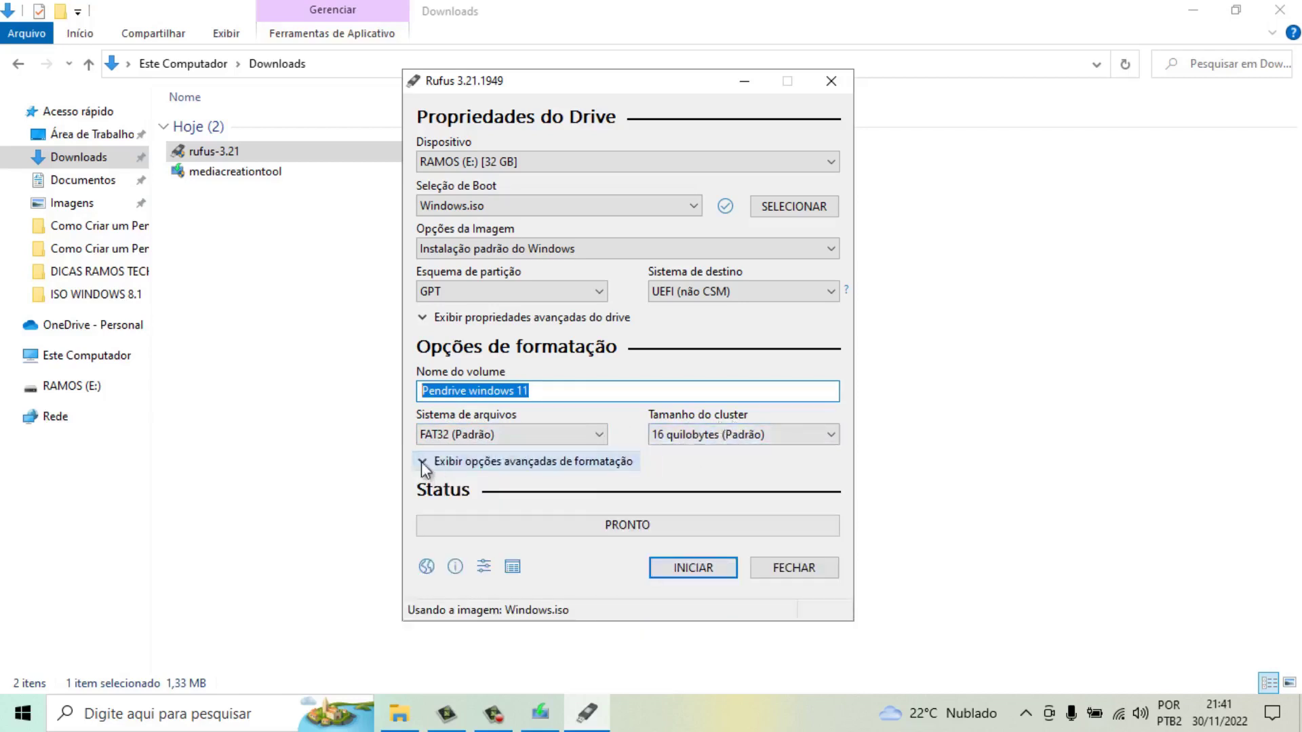
{"action": "left_click", "coordinate": [421, 461]}
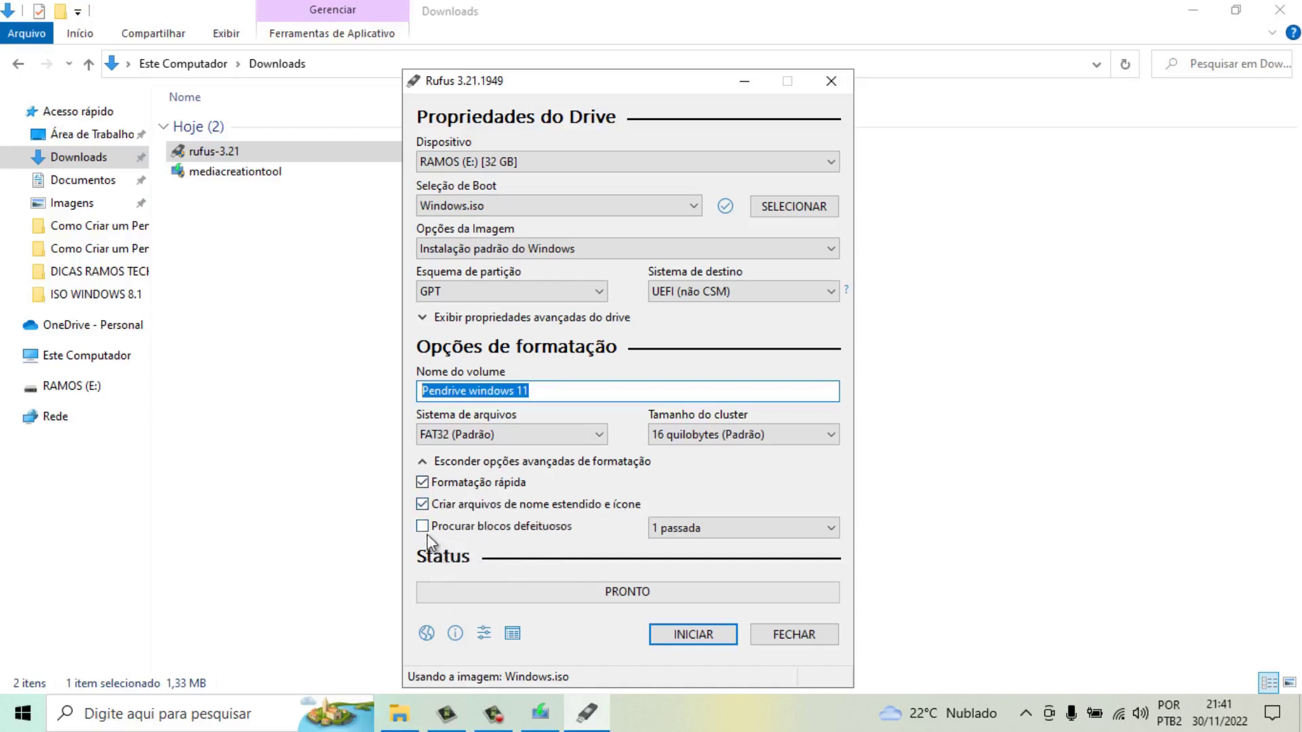
- Start writing the USB drive, accepting all five Windows installation customizations and the erasure of all data on drive E:
{"action": "left_click", "coordinate": [694, 636]}
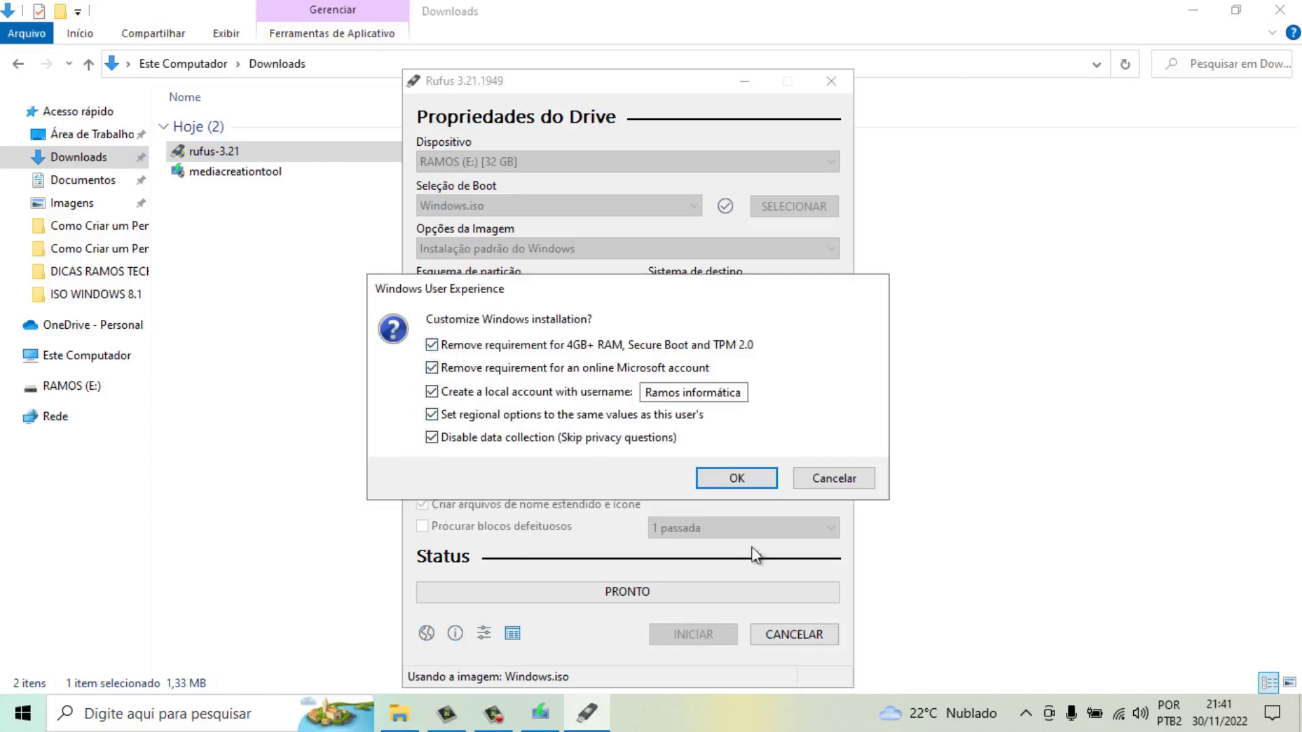
{"action": "left_click", "coordinate": [739, 478]}
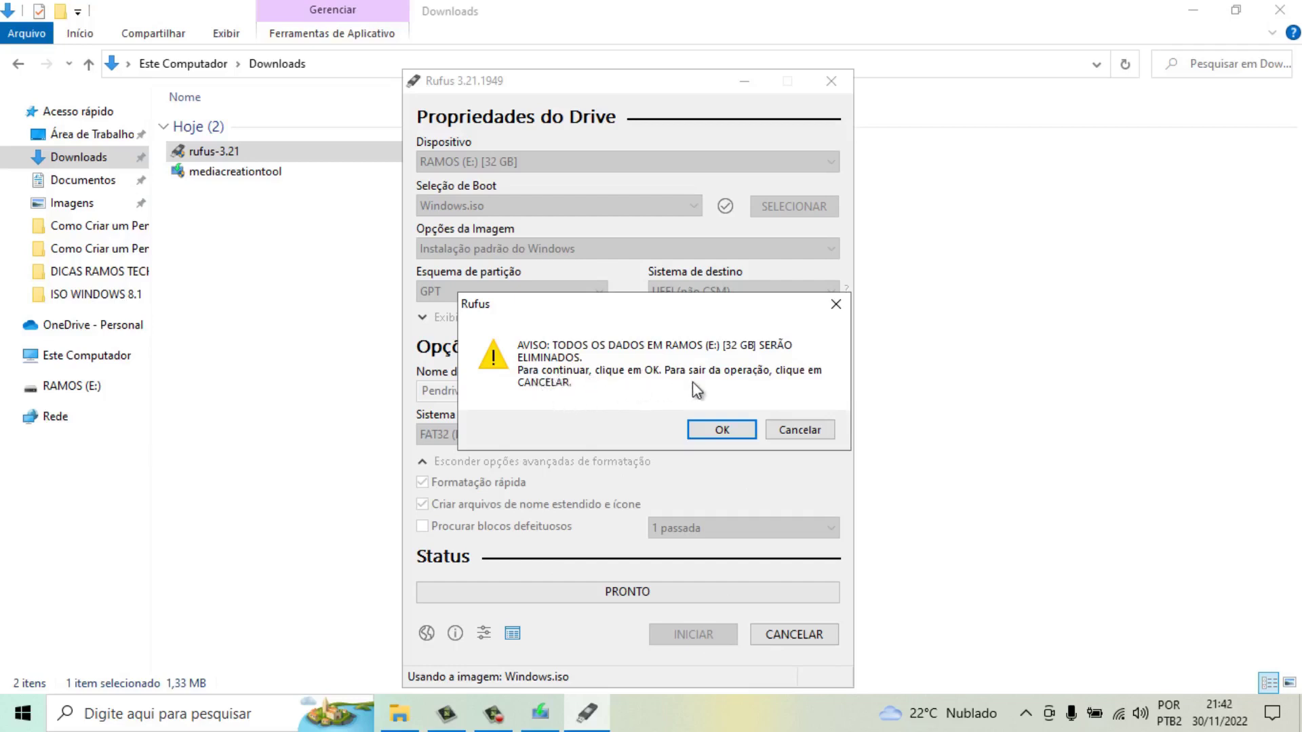
{"action": "left_click", "coordinate": [722, 429]}
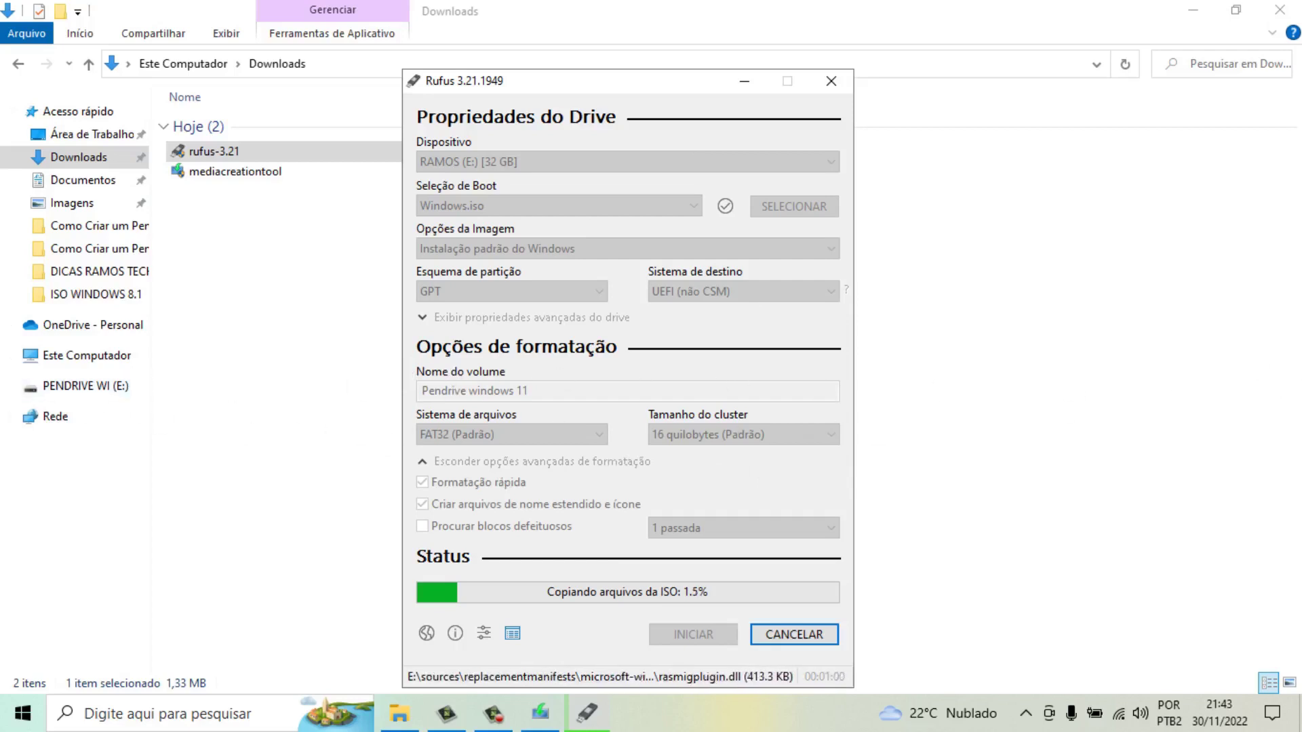
{"action": "mouse_move", "coordinate": [949, 719]}
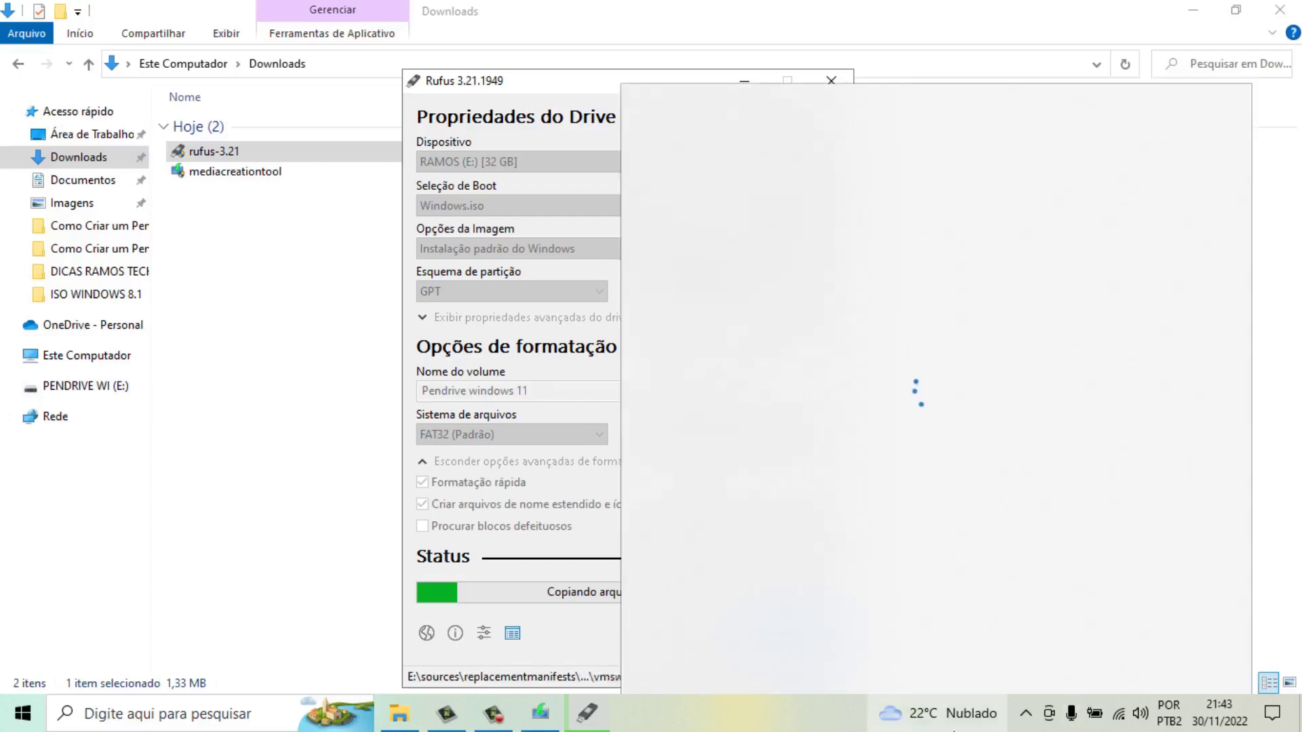